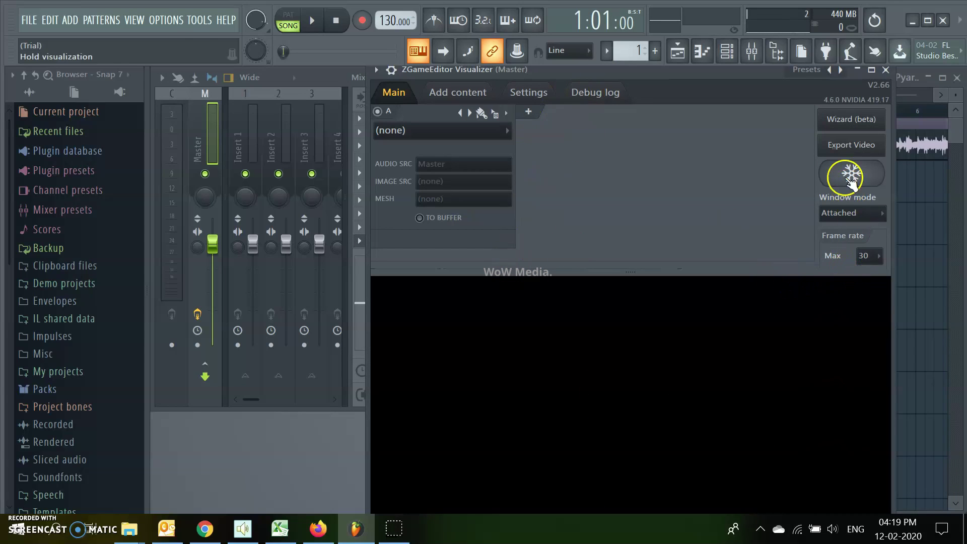
- Set the visualizer's window mode to Detached and place the separate preview window beside the plugin
{"action": "left_click", "coordinate": [847, 215]}
{"action": "left_click", "coordinate": [840, 241]}
{"action": "left_click_drag", "start_coordinate": [175, 148], "coordinate": [158, 160]}
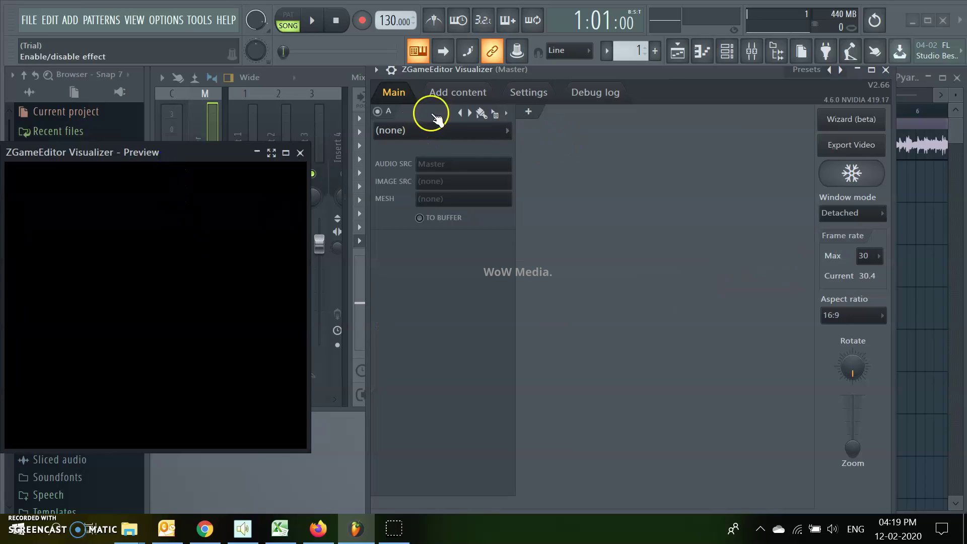
- Add the picture Tanhaji_The_Unsung_Warrior_poster from the Videos library to the visualizer's image content
{"action": "left_click", "coordinate": [452, 93]}
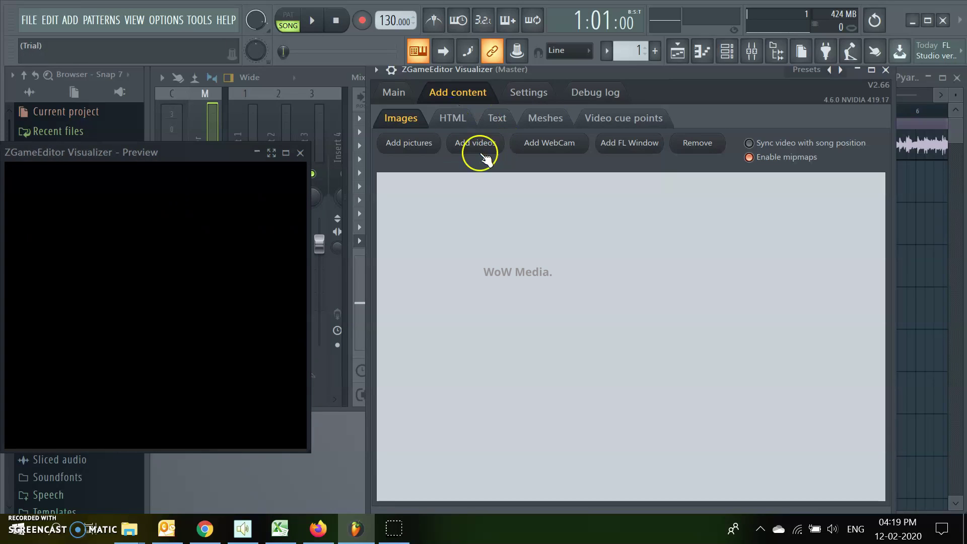
{"action": "left_click", "coordinate": [410, 143]}
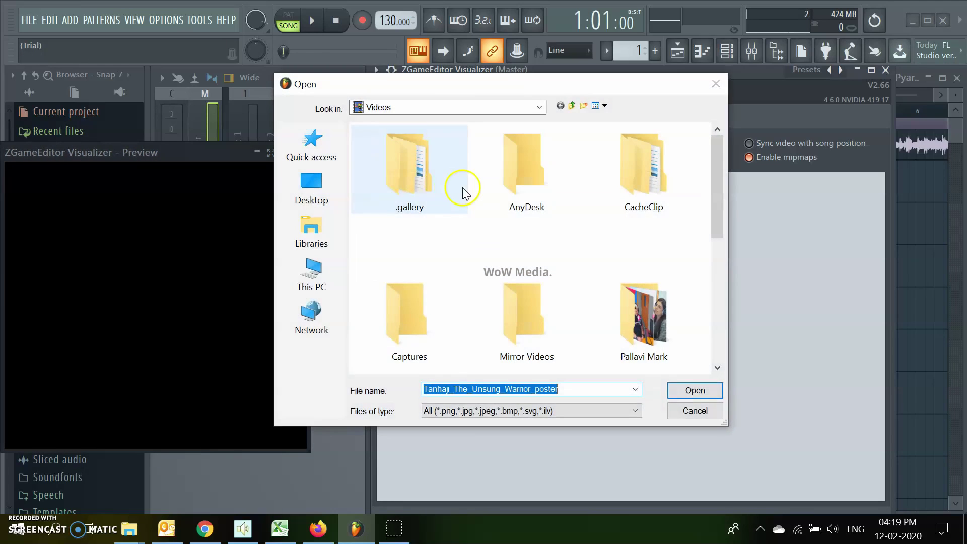
{"action": "left_click", "coordinate": [312, 230]}
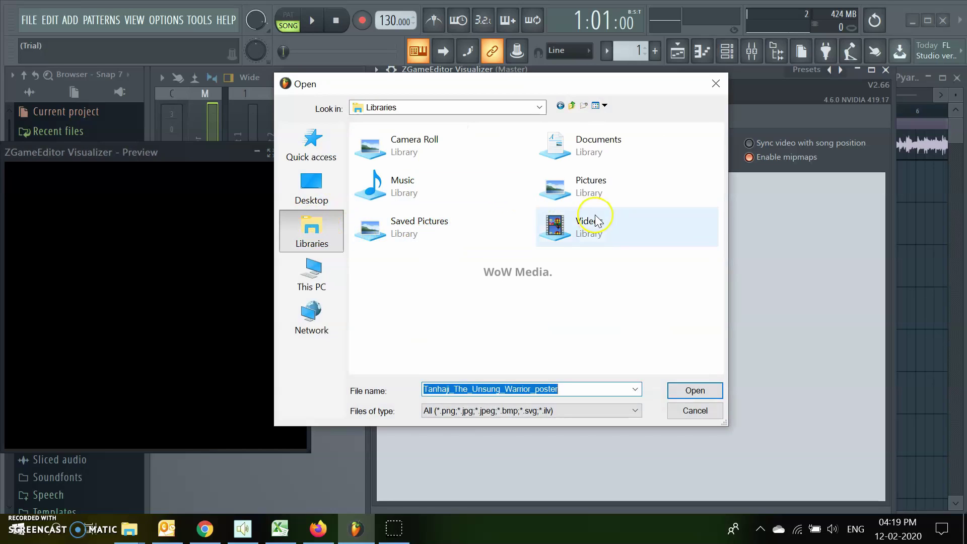
{"action": "left_click", "coordinate": [587, 190]}
{"action": "double_click", "coordinate": [584, 222]}
{"action": "left_click_drag", "start_coordinate": [721, 233], "coordinate": [724, 360]}
{"action": "left_click", "coordinate": [394, 347]}
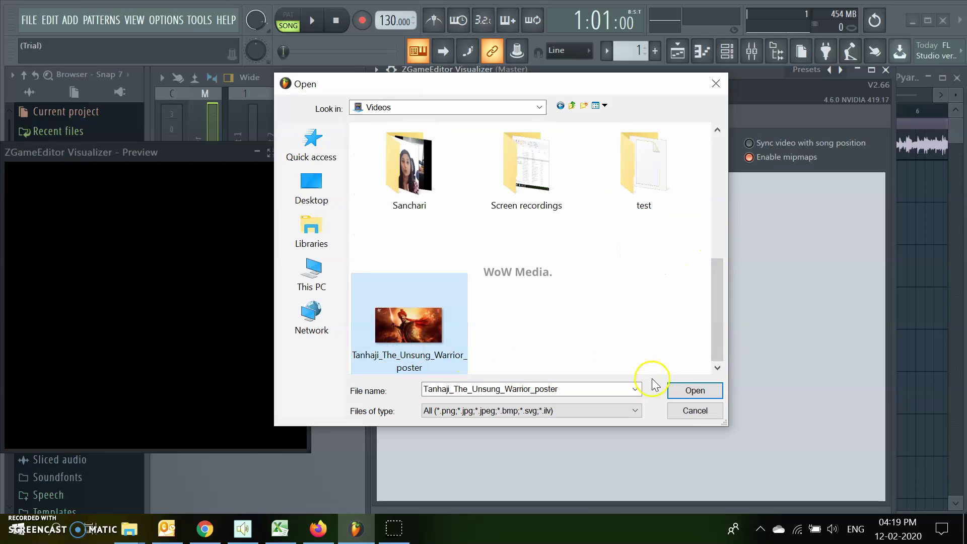
{"action": "left_click", "coordinate": [698, 388]}
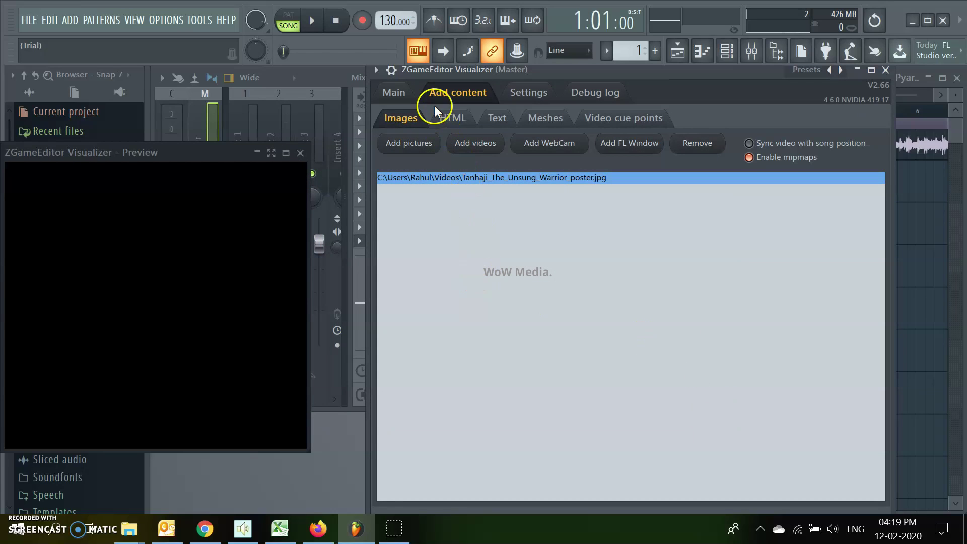
- Give layer A the Image effect with the Tanhaji_The_Unsung_Warrior poster as its image source, and add an empty layer B
{"action": "left_click", "coordinate": [395, 93]}
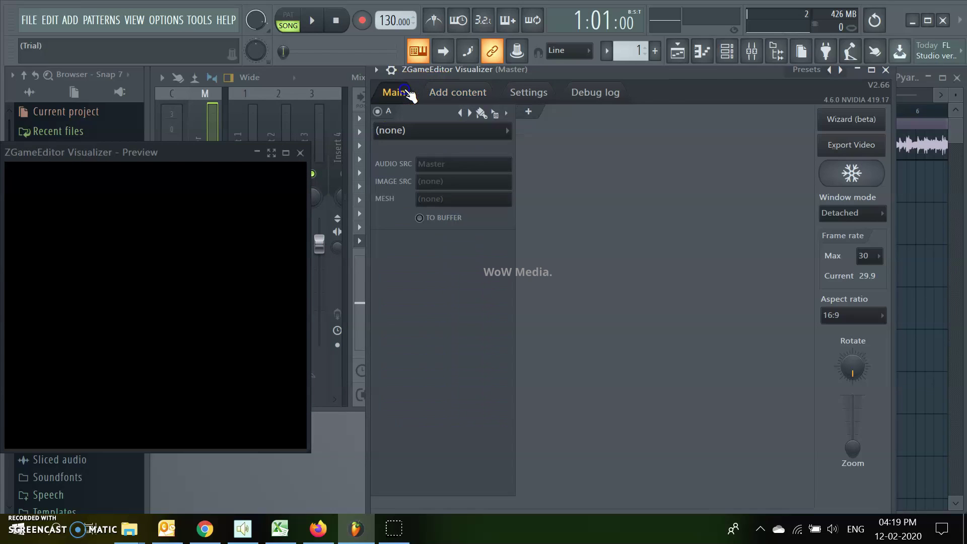
{"action": "left_click", "coordinate": [416, 131]}
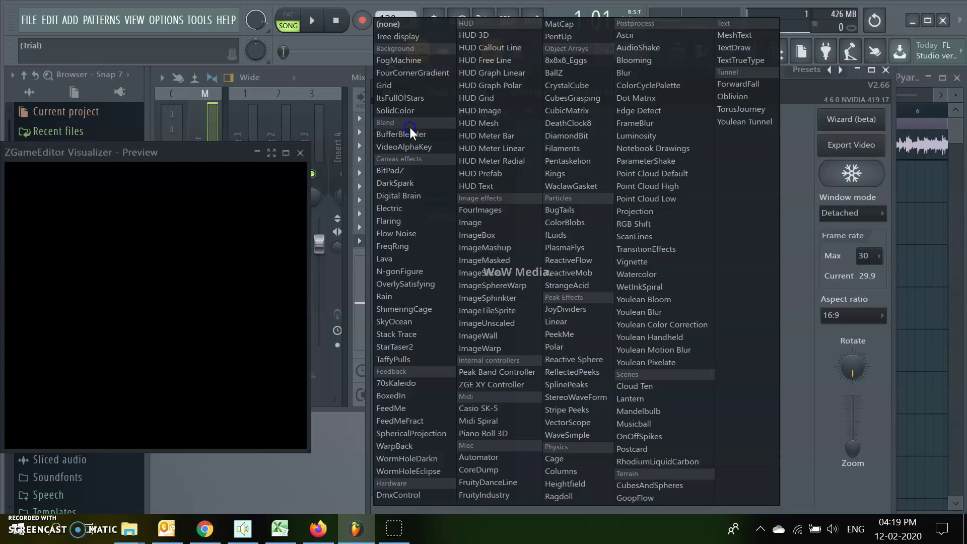
{"action": "left_click", "coordinate": [497, 225]}
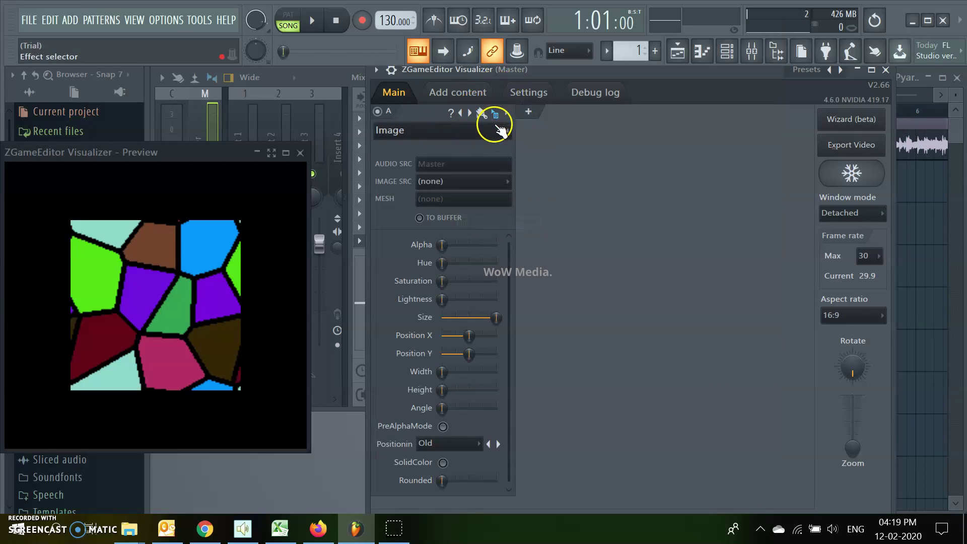
{"action": "left_click", "coordinate": [528, 111]}
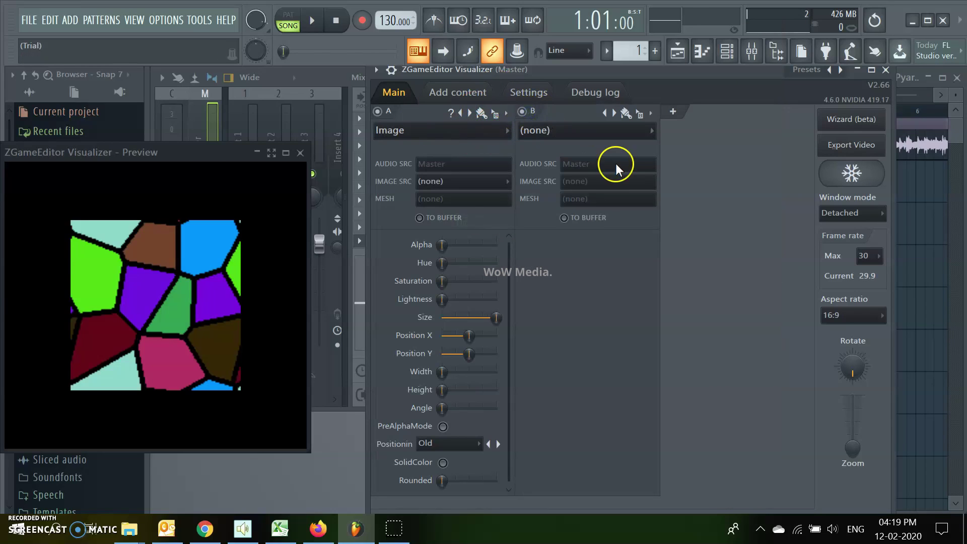
{"action": "left_click", "coordinate": [597, 133]}
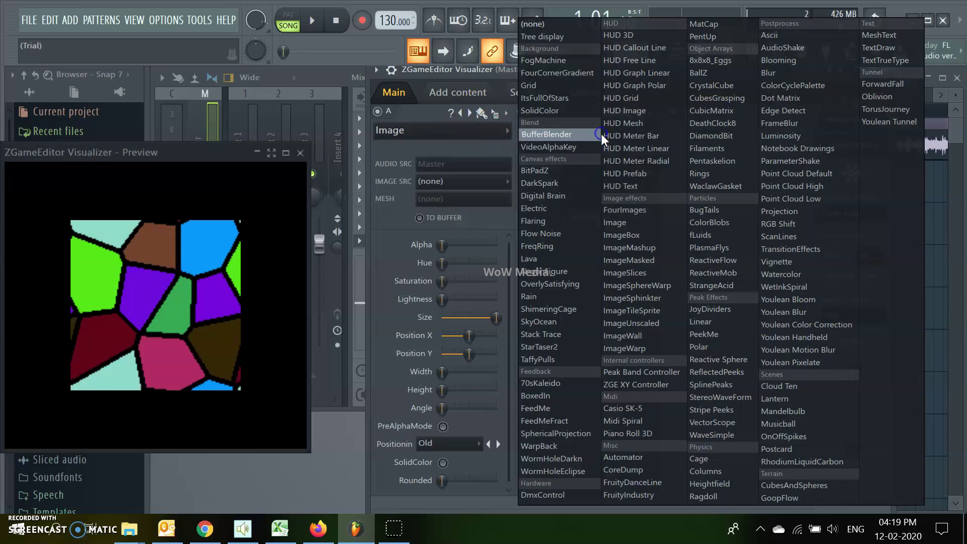
{"action": "left_click", "coordinate": [440, 171]}
{"action": "left_click", "coordinate": [443, 183]}
{"action": "left_click", "coordinate": [453, 196]}
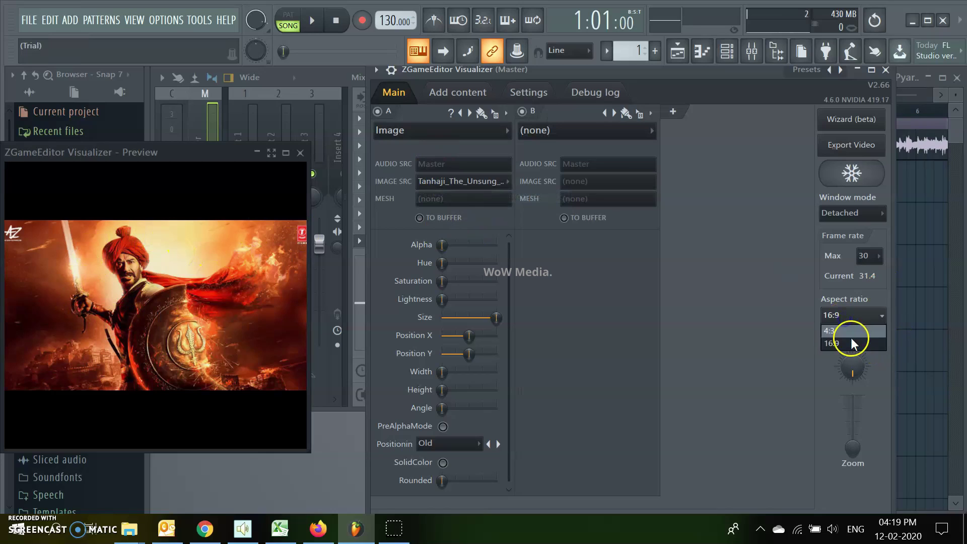
- Try the 4:3 aspect ratio and return it to 16:9
{"action": "left_click", "coordinate": [850, 331]}
{"action": "left_click", "coordinate": [852, 319]}
{"action": "left_click", "coordinate": [851, 342]}
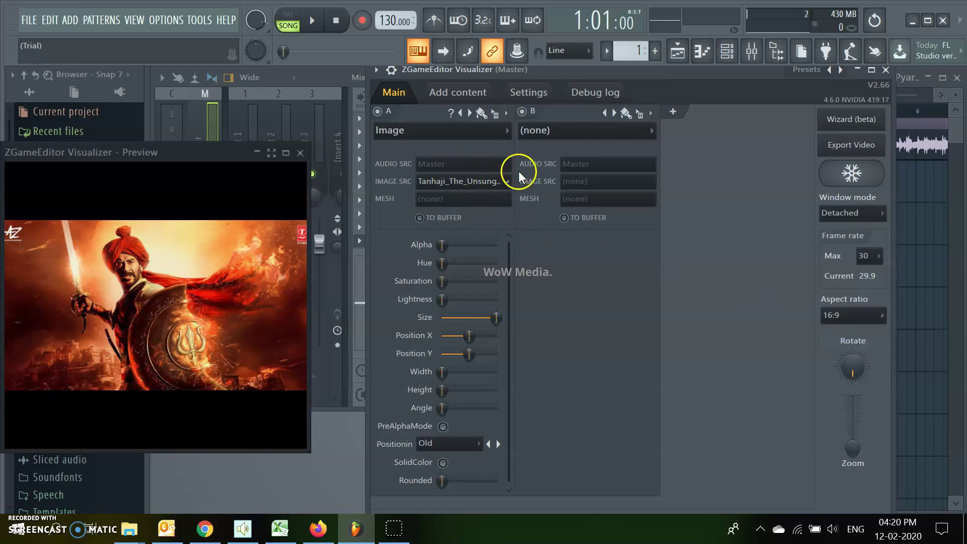
- Apply the Polar peak effect to layer B
{"action": "left_click", "coordinate": [579, 129]}
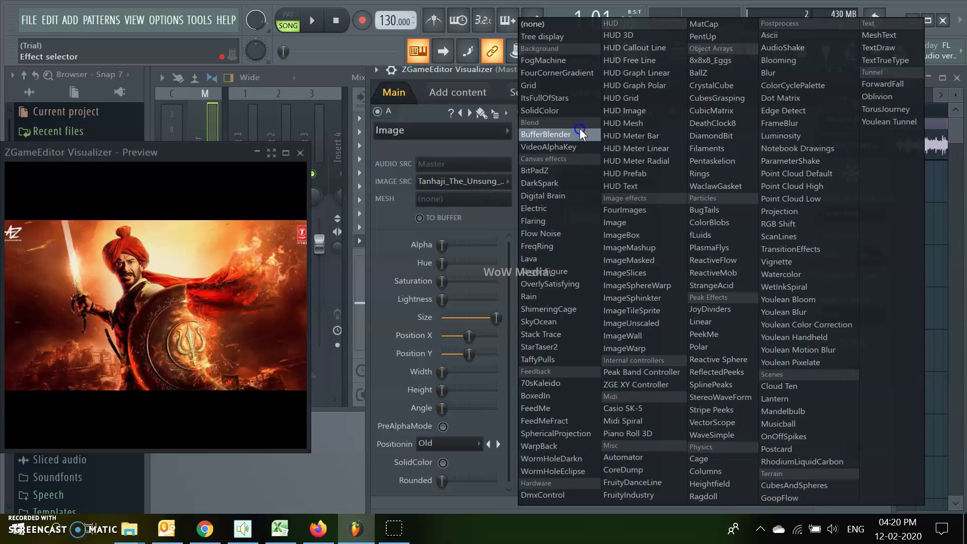
{"action": "left_click", "coordinate": [708, 348]}
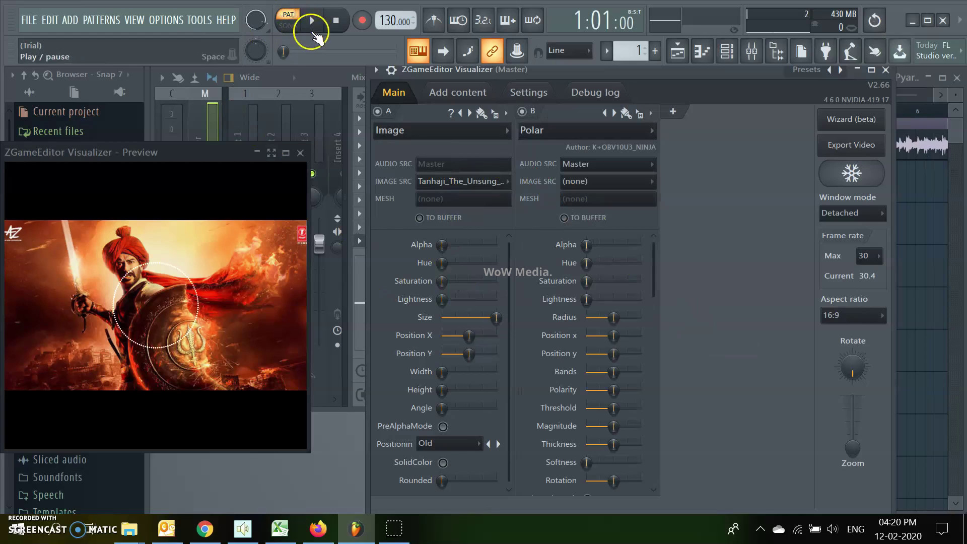
- Try to bring the Kaho Na Pyar Hai song from the Music folder into the playlist
{"action": "mouse_move", "coordinate": [128, 529]}
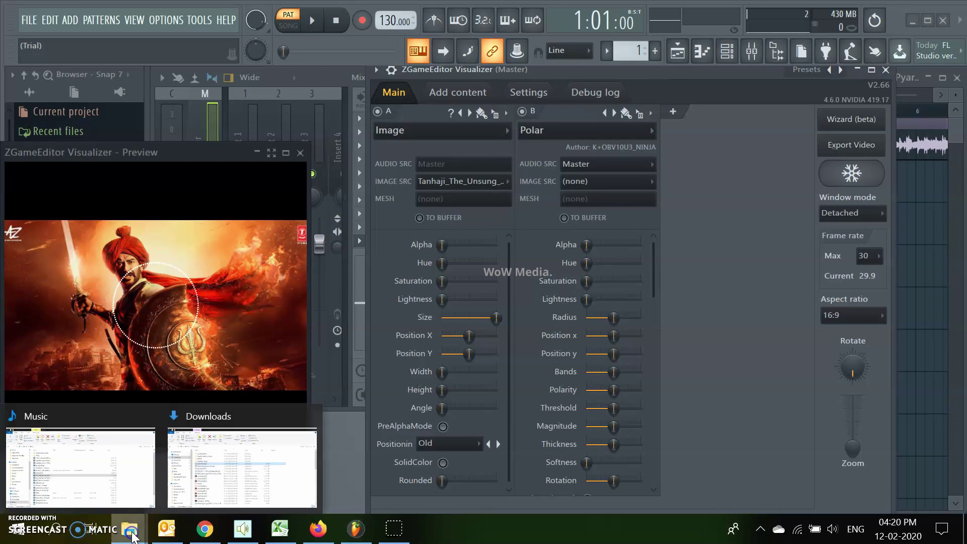
{"action": "left_click", "coordinate": [119, 479]}
{"action": "left_click_drag", "start_coordinate": [226, 304], "coordinate": [906, 149]}
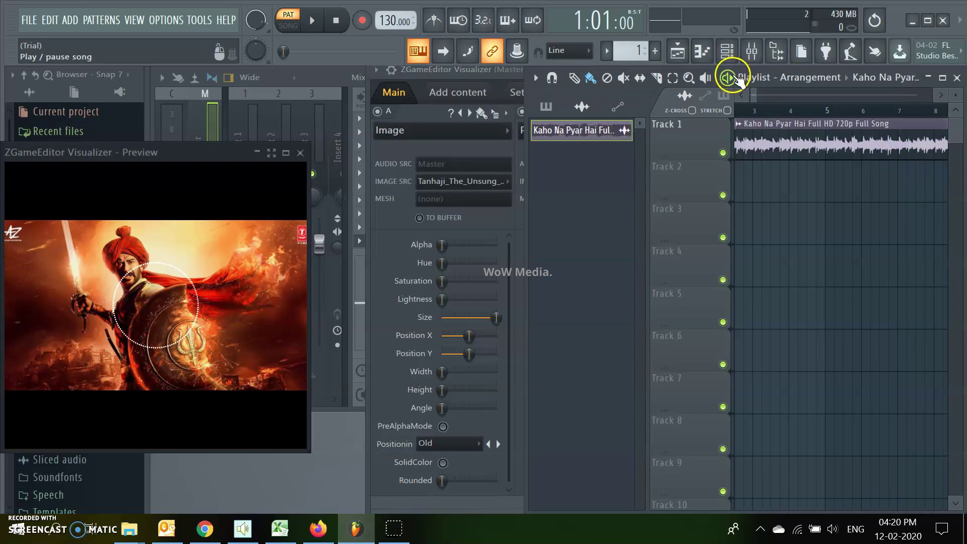
- Remove the Kaho Na Pyar Hai clip from Track 1 and delete its audio clip from the project
{"action": "right_click", "coordinate": [762, 143]}
{"action": "right_click", "coordinate": [603, 129]}
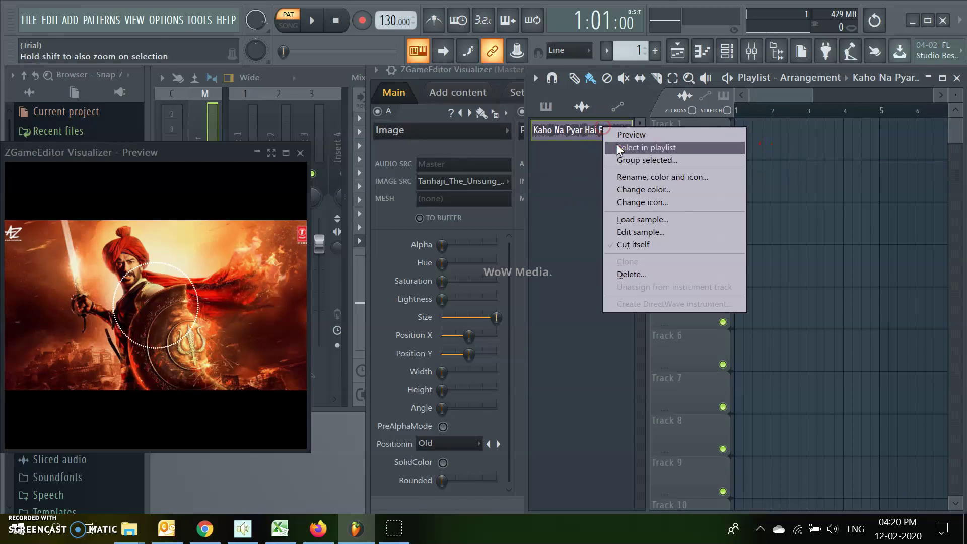
{"action": "left_click", "coordinate": [627, 275]}
{"action": "left_click", "coordinate": [560, 305]}
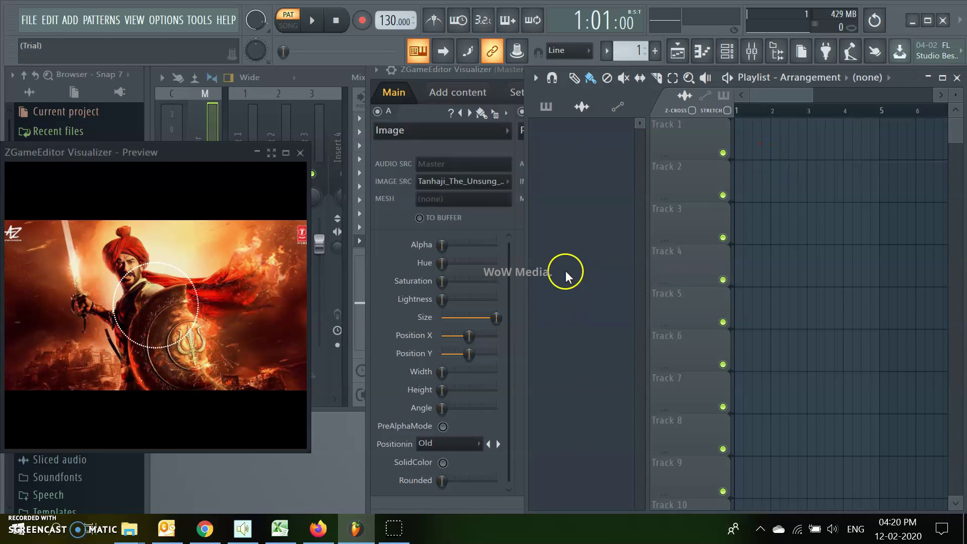
- Place the Kaho Na Pyar Hai song from the Music folder at the start of playlist Track 1
{"action": "mouse_move", "coordinate": [129, 529]}
{"action": "left_click", "coordinate": [92, 491]}
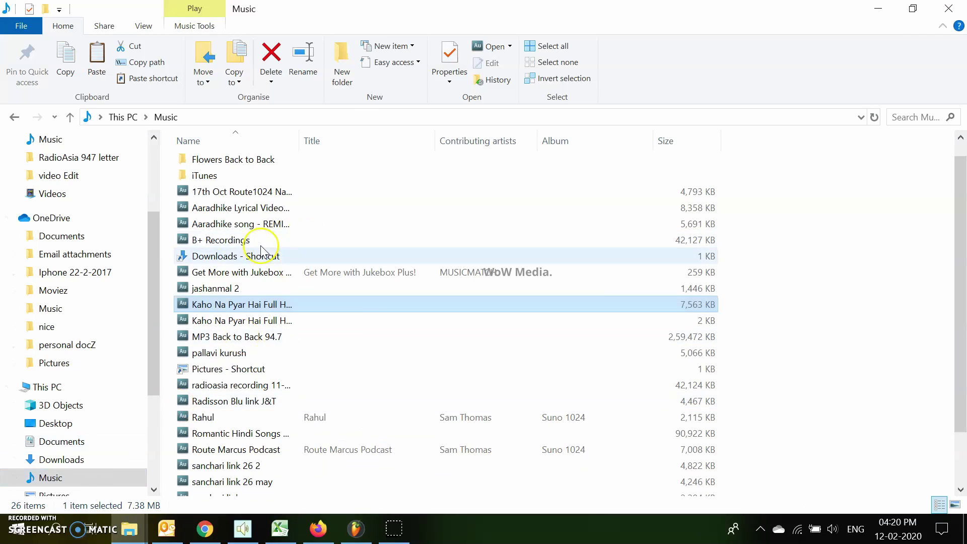
{"action": "left_click_drag", "start_coordinate": [192, 305], "coordinate": [742, 137]}
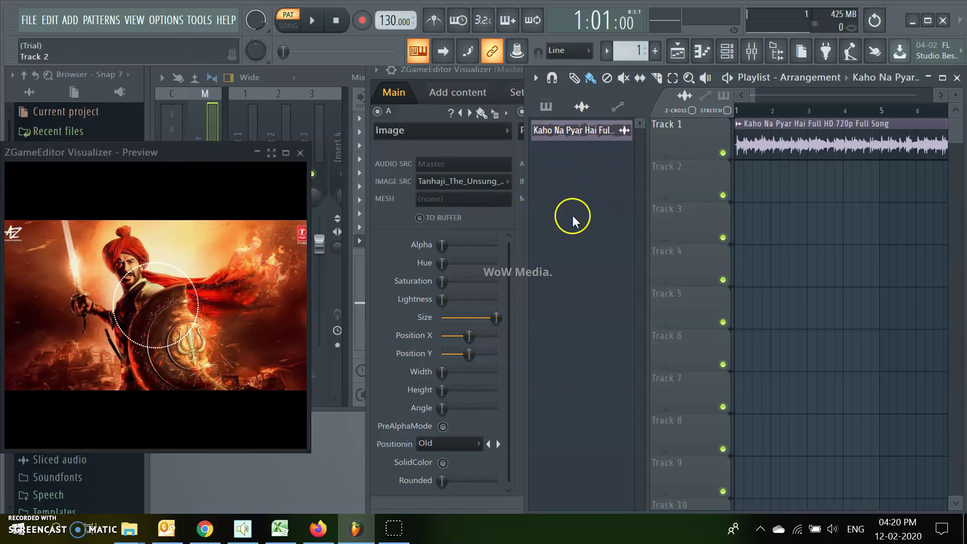
- Return to the visualizer and start playback in song mode
{"action": "left_click", "coordinate": [445, 152]}
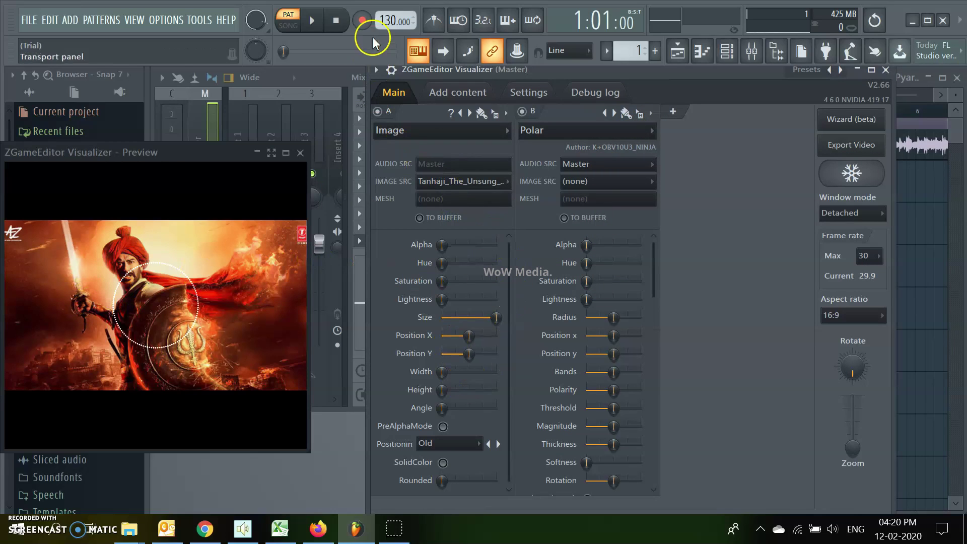
{"action": "left_click", "coordinate": [288, 25]}
{"action": "left_click", "coordinate": [313, 20]}
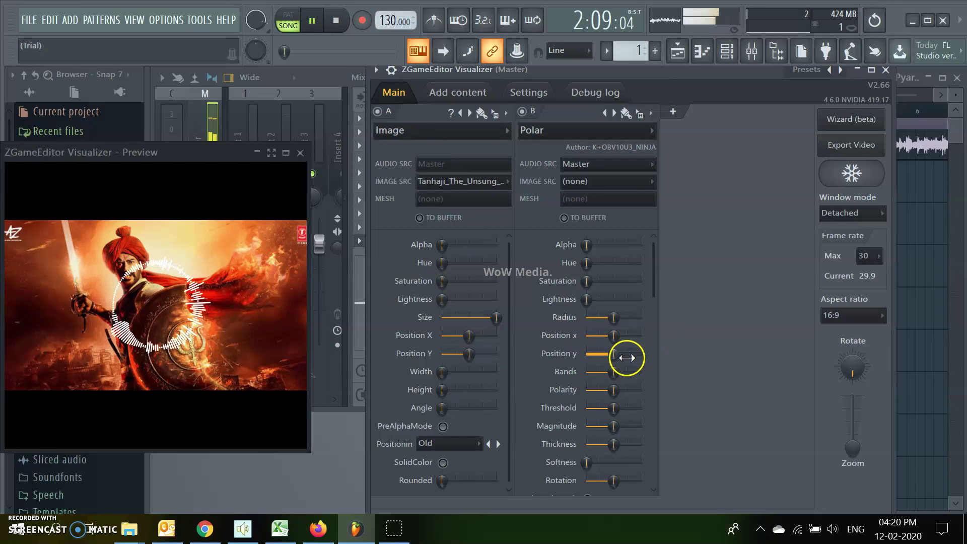
- Set the Polar effect's Polarity to 100%, reduce its Bands, and reposition the circle around the warrior's head with Position y at 71%
{"action": "left_click_drag", "start_coordinate": [613, 390], "coordinate": [803, 416]}
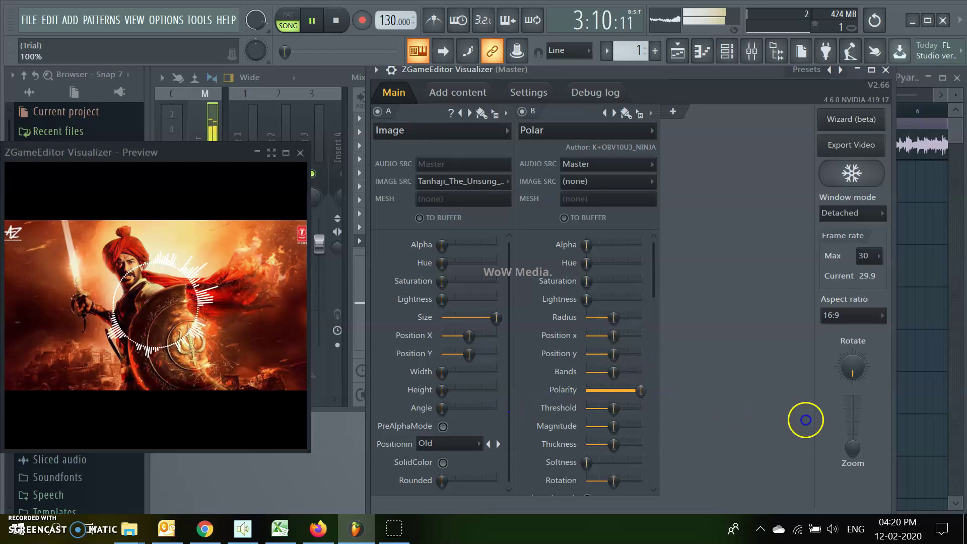
{"action": "left_click_drag", "start_coordinate": [611, 380], "coordinate": [602, 377]}
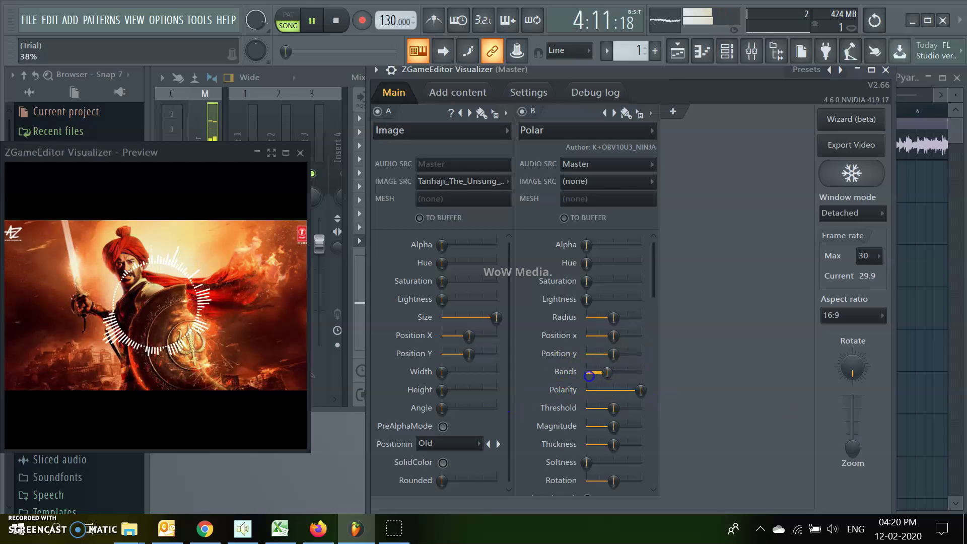
{"action": "left_click_drag", "start_coordinate": [612, 335], "coordinate": [625, 355]}
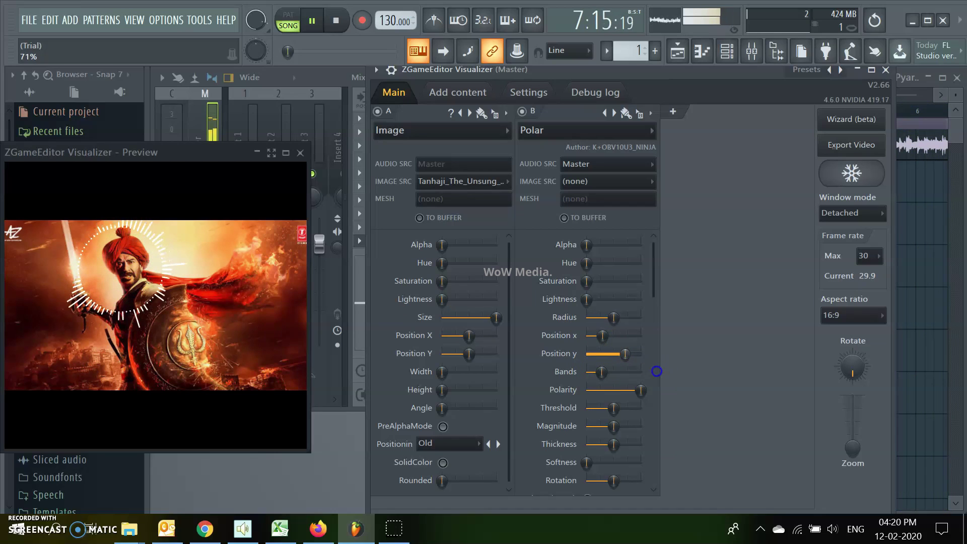
- Try out the Smooth peaks setting of layer B's Polar effect
{"action": "left_click_drag", "start_coordinate": [653, 282], "coordinate": [630, 421]}
{"action": "left_click_drag", "start_coordinate": [613, 378], "coordinate": [666, 375]}
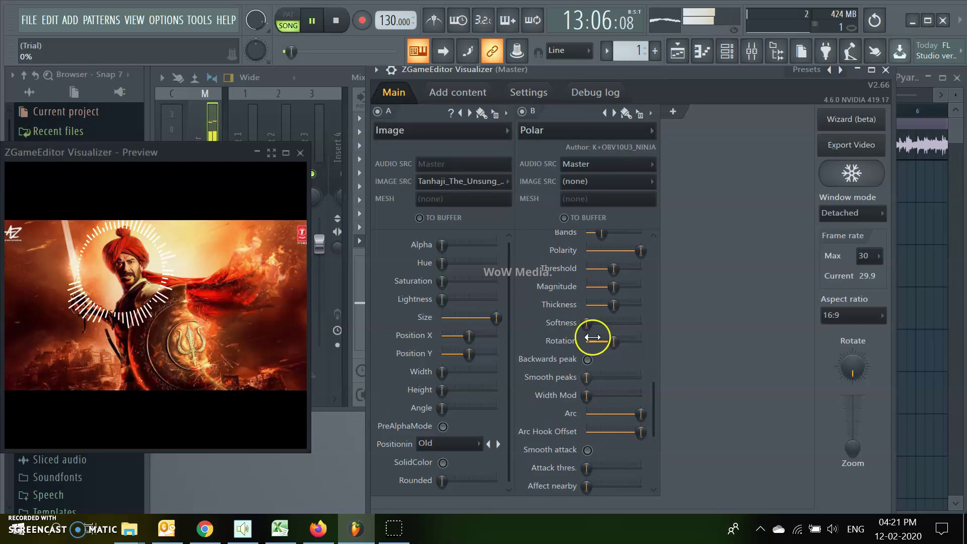
- Change the Polar effect's colour to bright green (Red 0, Green 255, Blue 0)
{"action": "left_click", "coordinate": [626, 112]}
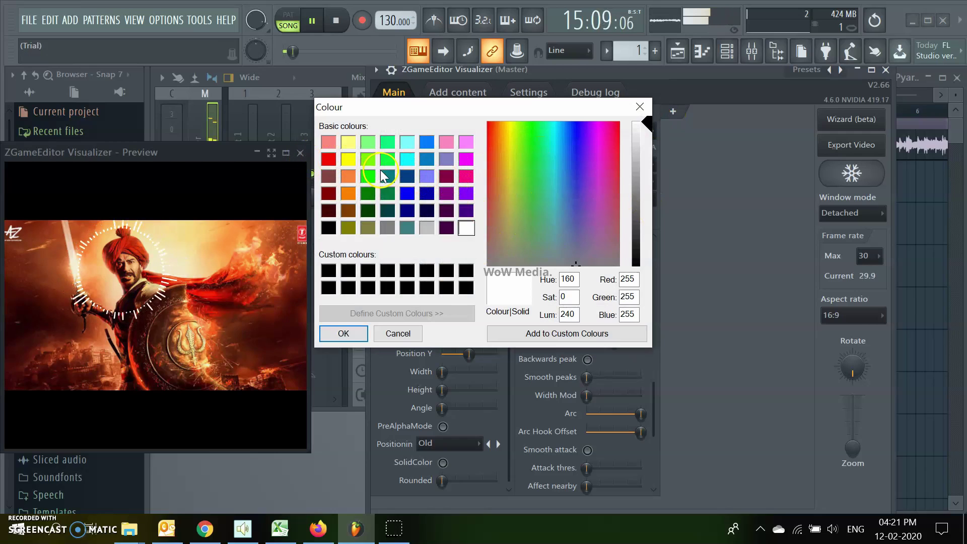
{"action": "left_click", "coordinate": [369, 159]}
{"action": "left_click", "coordinate": [370, 177]}
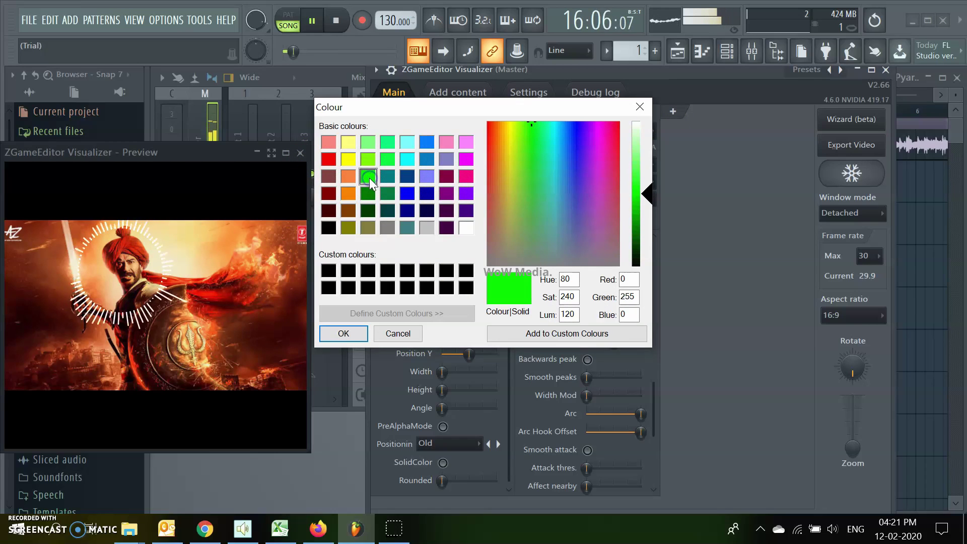
{"action": "left_click", "coordinate": [364, 337]}
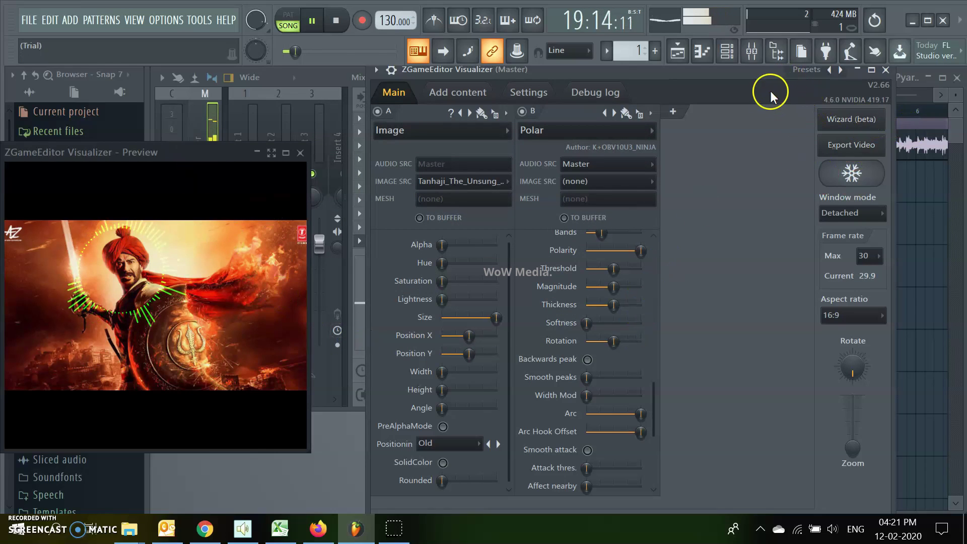
- Shift the visualizer window slightly and stop the song playback
{"action": "left_click_drag", "start_coordinate": [767, 77], "coordinate": [725, 47]}
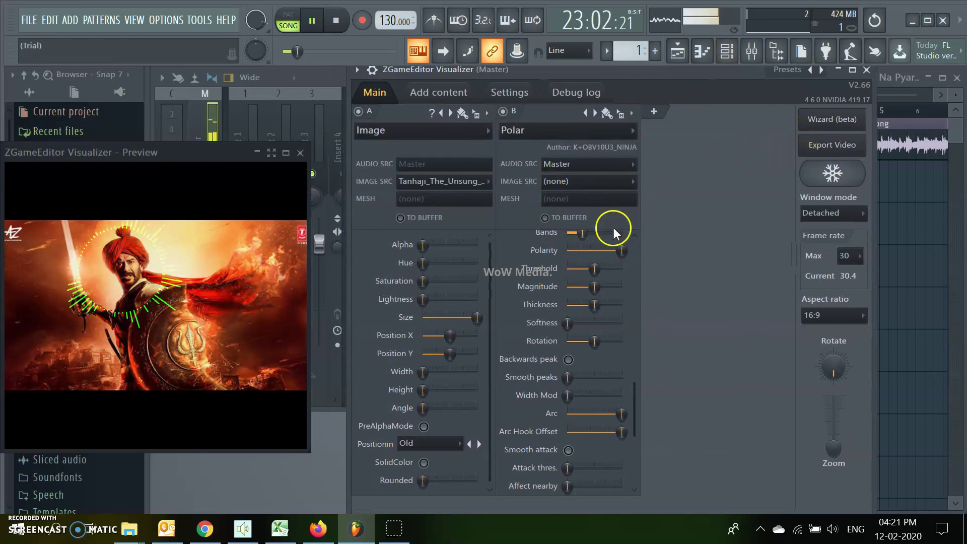
{"action": "left_click", "coordinate": [336, 21]}
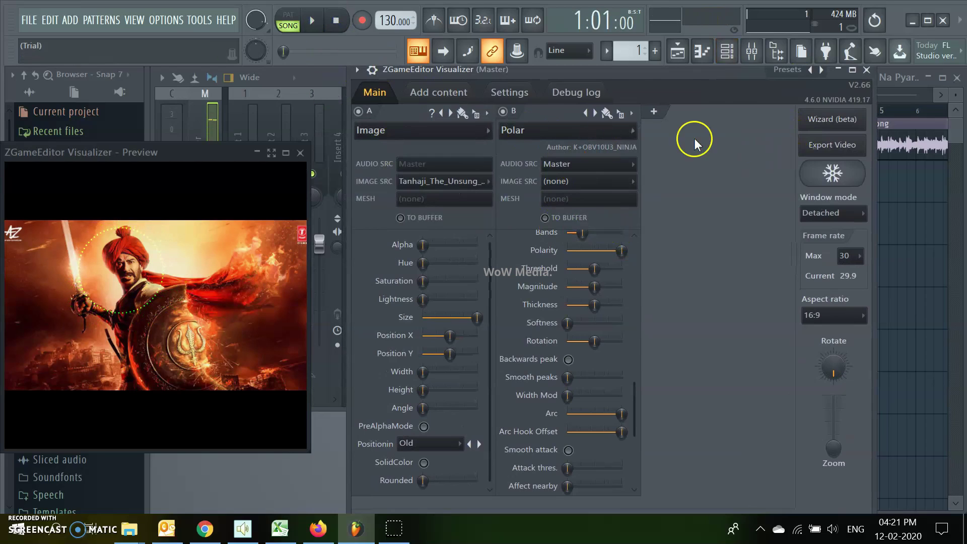
- Review the video export settings without exporting, and set the maximum frame rate to 15
{"action": "left_click", "coordinate": [844, 144]}
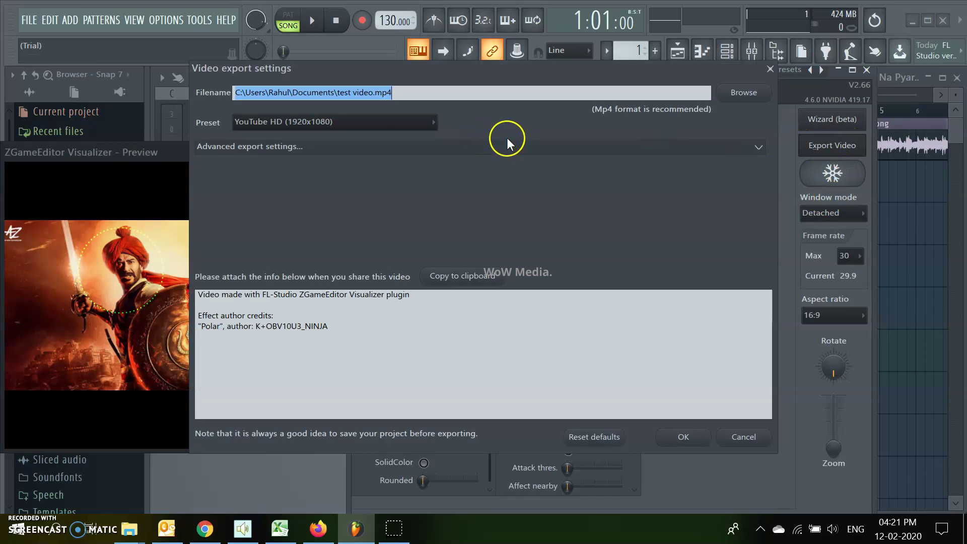
{"action": "left_click", "coordinate": [743, 435]}
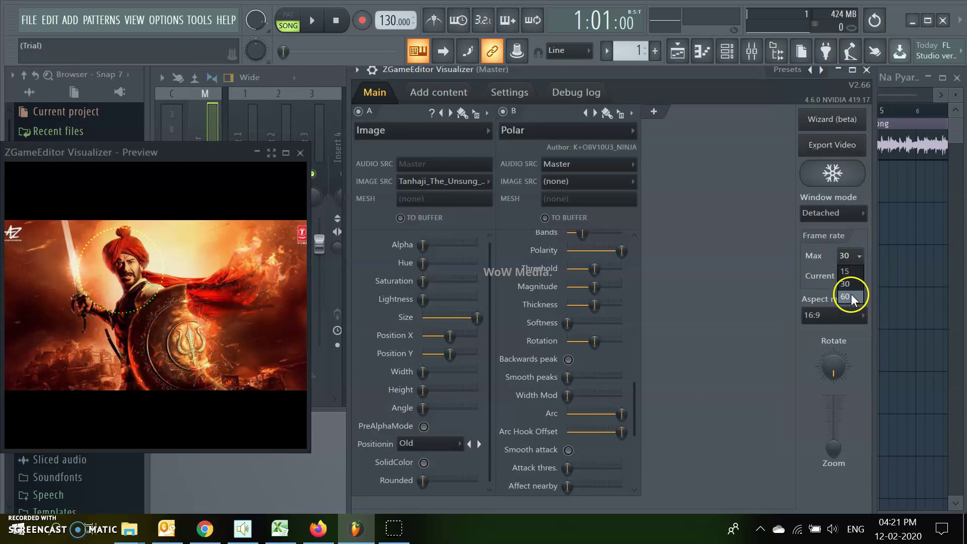
{"action": "left_click", "coordinate": [853, 255]}
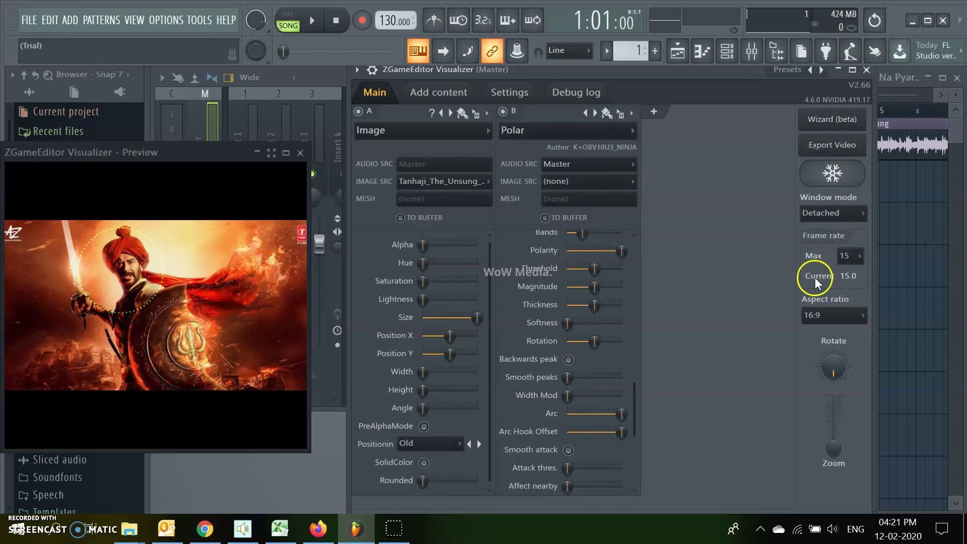
- Export the visualizer as test video.mp4 with the YouTube HD (1280x720) preset and start rendering the full song
{"action": "left_click", "coordinate": [830, 146]}
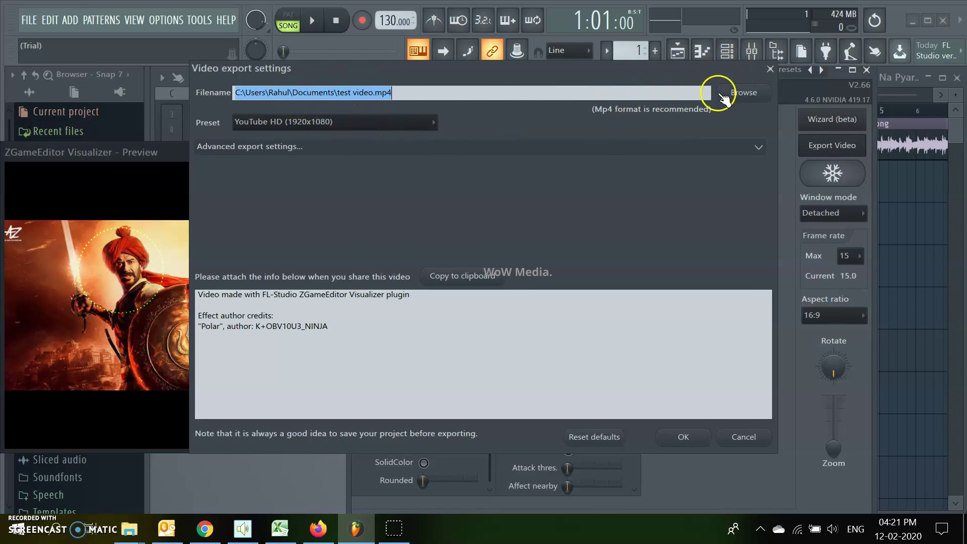
{"action": "left_click", "coordinate": [738, 95]}
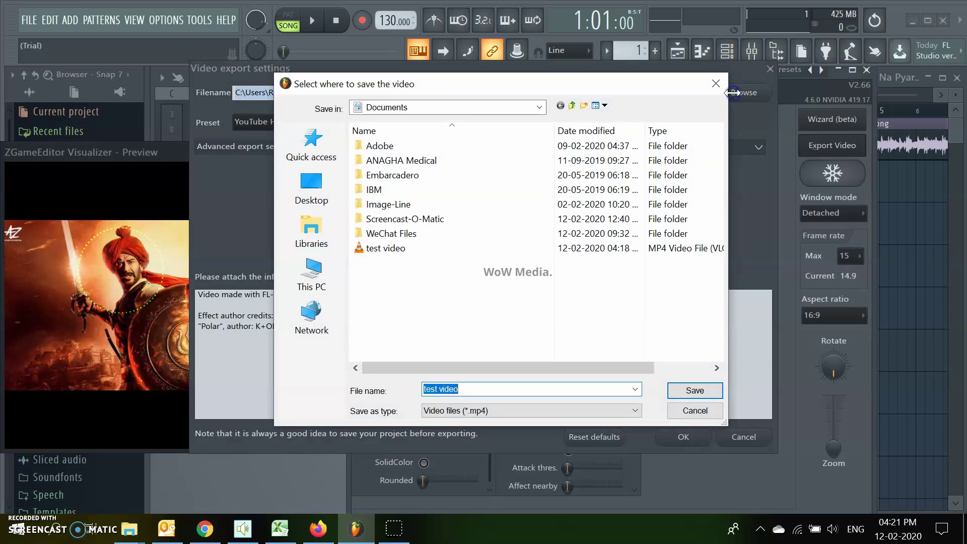
{"action": "left_click", "coordinate": [726, 86]}
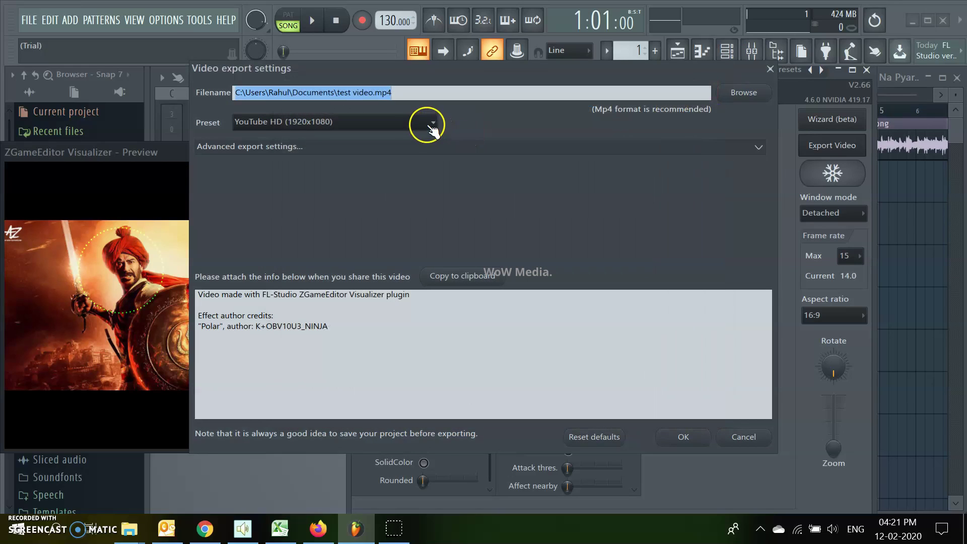
{"action": "left_click", "coordinate": [425, 123]}
{"action": "left_click", "coordinate": [301, 148]}
{"action": "left_click", "coordinate": [675, 445]}
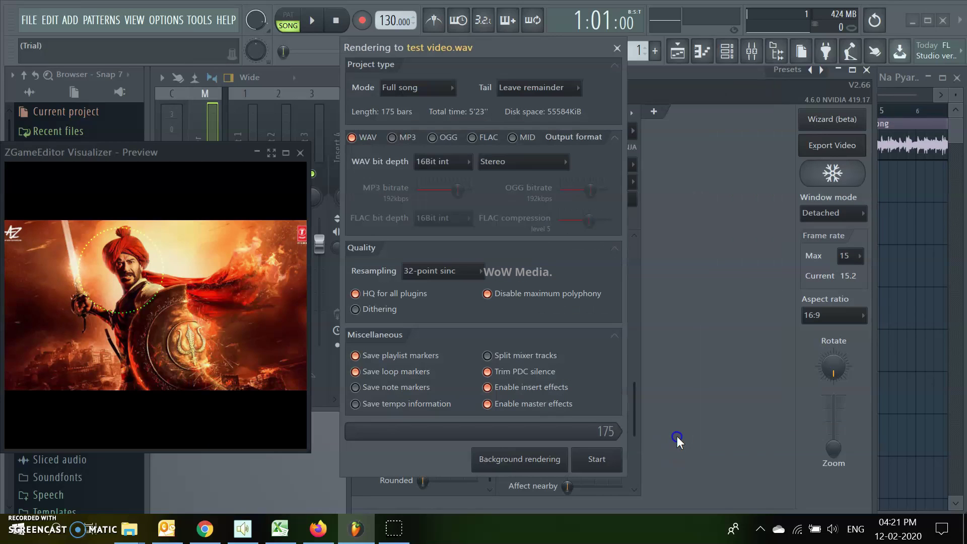
{"action": "left_click", "coordinate": [584, 460]}
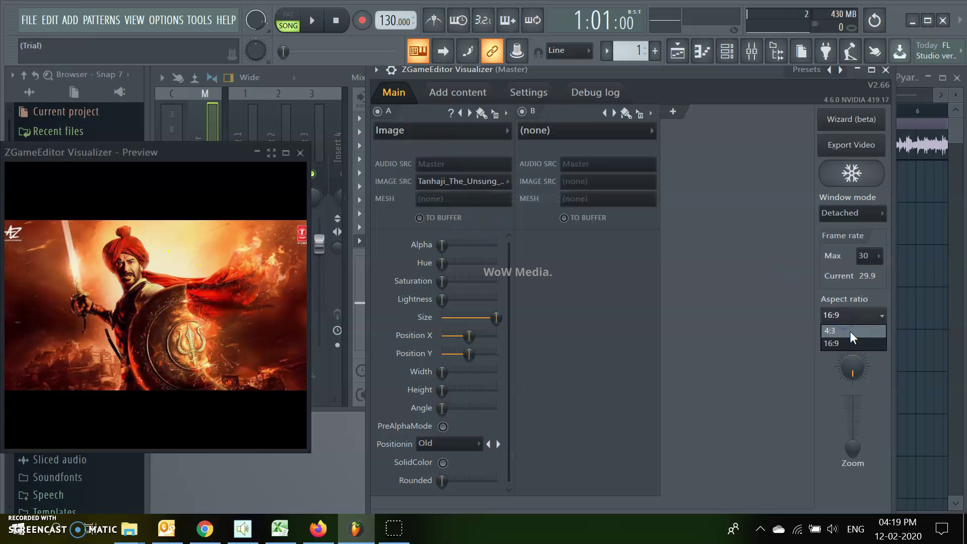
- Compare the 4:3 aspect ratio with 16:9, keep 16:9, and load the Polar effect into layer B
{"action": "left_click", "coordinate": [850, 331]}
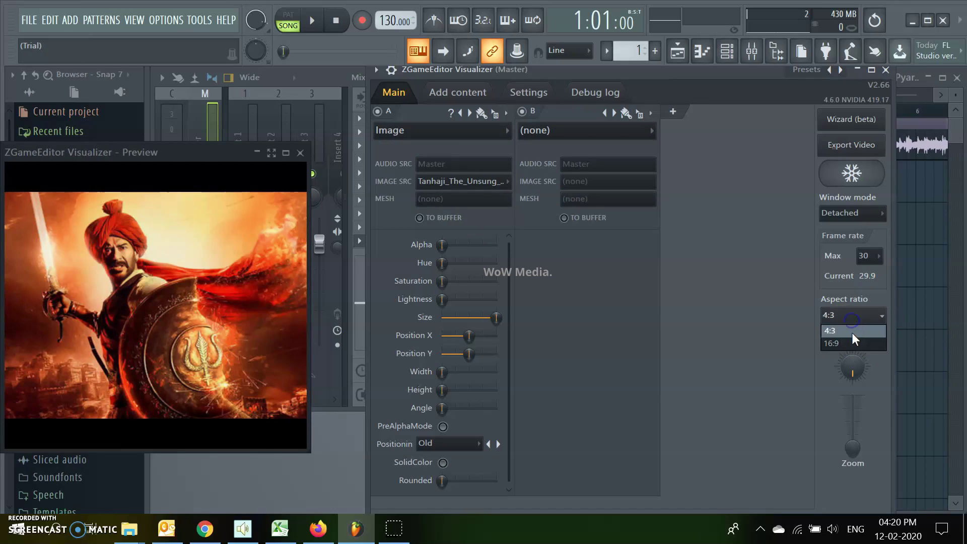
{"action": "left_click", "coordinate": [851, 343]}
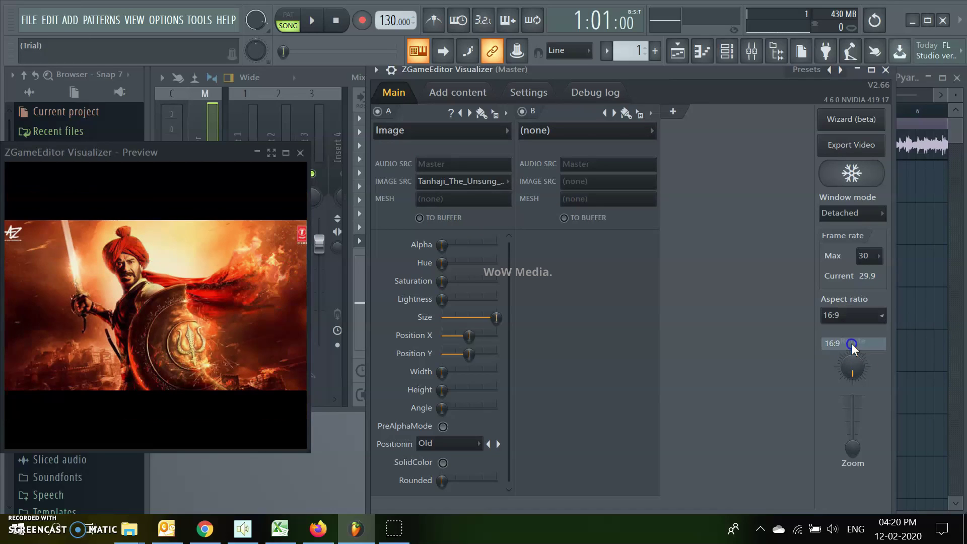
{"action": "left_click", "coordinate": [584, 133]}
{"action": "left_click", "coordinate": [705, 347]}
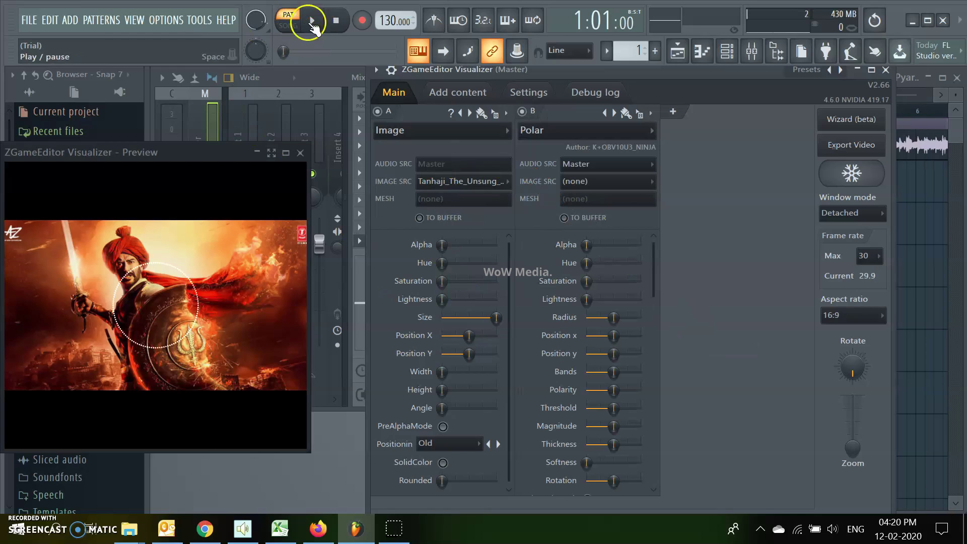
- Try adding the Kaho Na Pyar Hai Full HD 720p song from the Music folder to the playlist
{"action": "left_click", "coordinate": [129, 528]}
{"action": "left_click", "coordinate": [133, 484]}
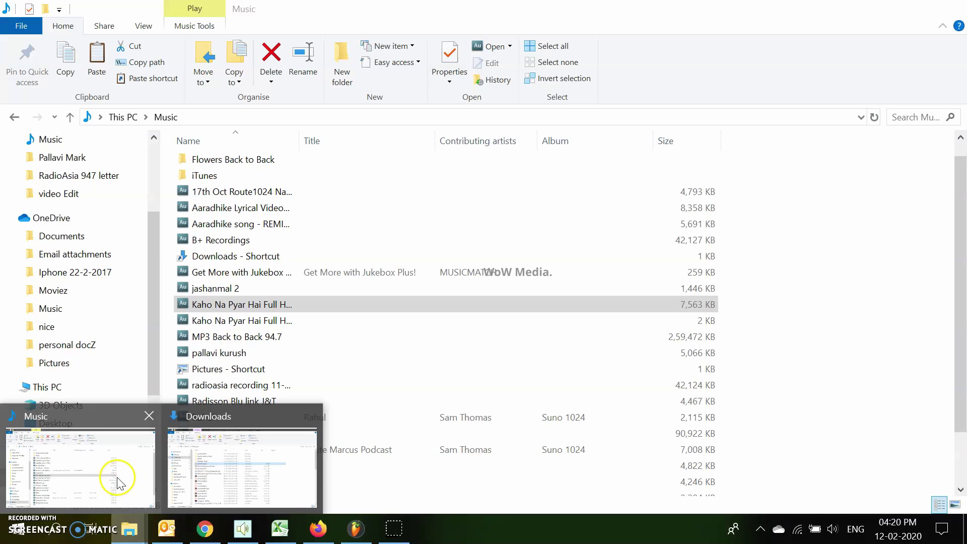
{"action": "left_click_drag", "start_coordinate": [221, 309], "coordinate": [906, 169]}
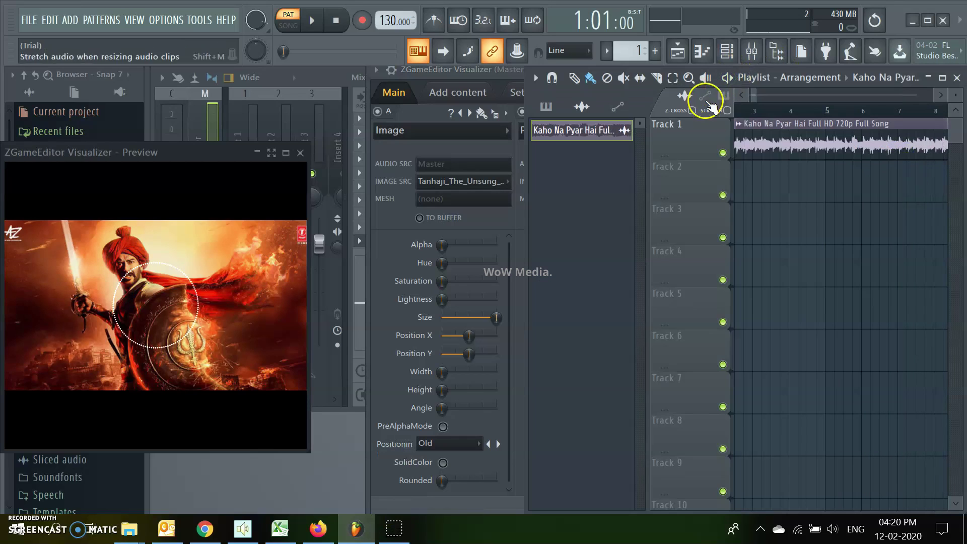
- Delete the song clip from Track 1 and remove its audio sample from the project
{"action": "right_click", "coordinate": [763, 146]}
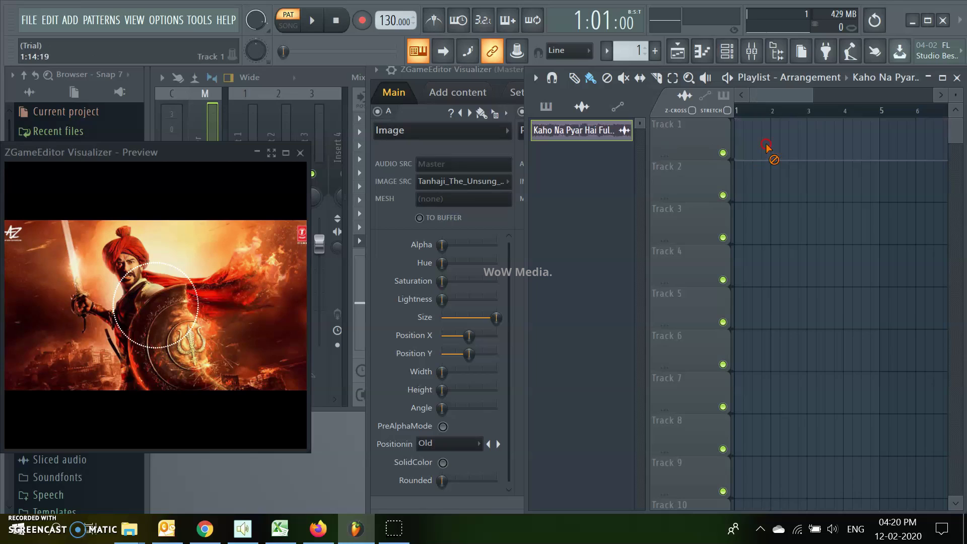
{"action": "right_click", "coordinate": [609, 132]}
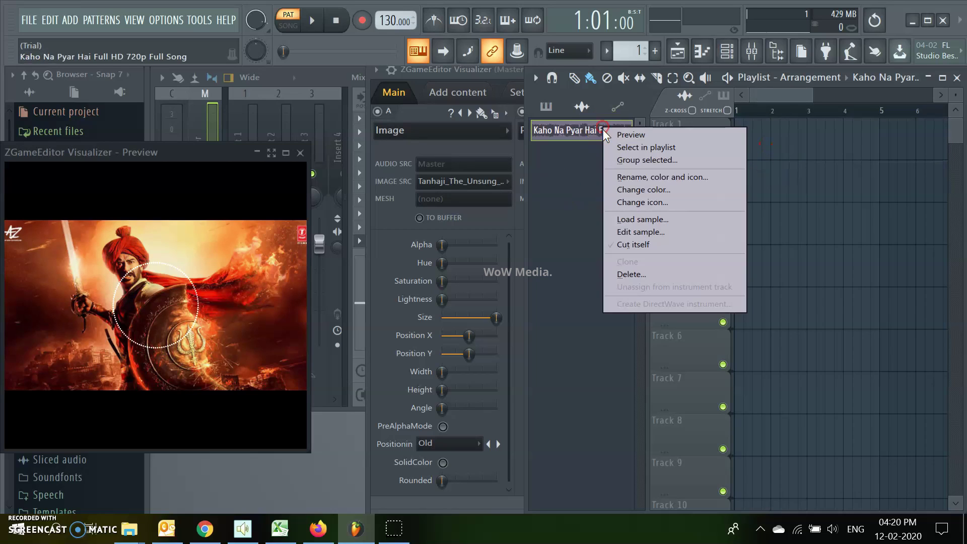
{"action": "left_click", "coordinate": [636, 276]}
{"action": "left_click", "coordinate": [560, 304]}
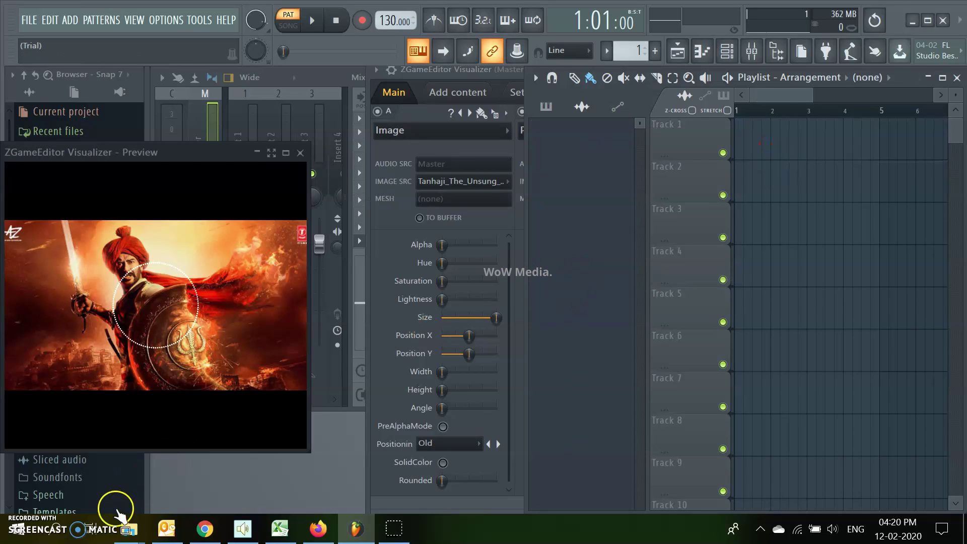
- Place the Kaho Na Pyar Hai Full HD 720p song from the Music folder at the start of Track 1
{"action": "mouse_move", "coordinate": [130, 529]}
{"action": "left_click", "coordinate": [101, 498]}
{"action": "left_click_drag", "start_coordinate": [201, 306], "coordinate": [737, 132]}
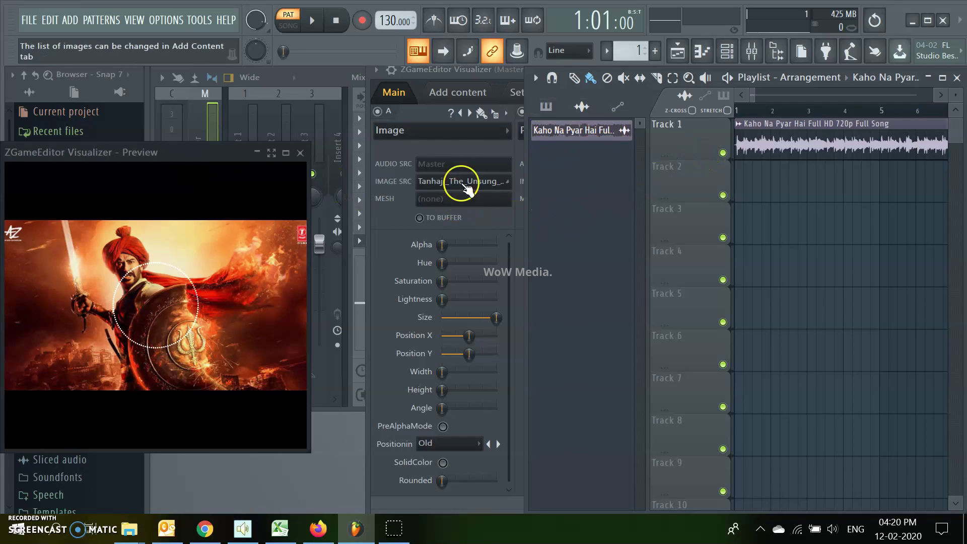
- Bring the visualizer window forward, switch playback to Song mode and play the song
{"action": "left_click", "coordinate": [445, 154]}
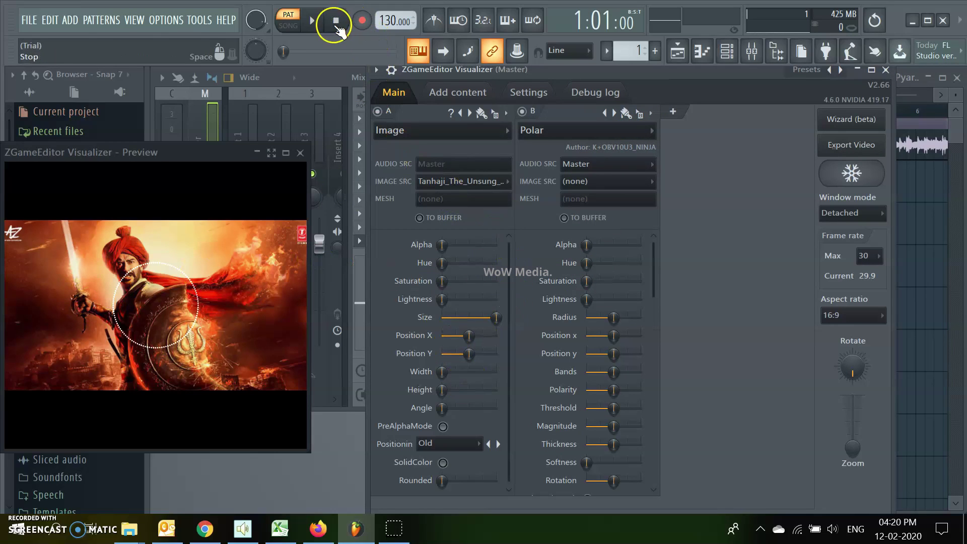
{"action": "left_click", "coordinate": [288, 19]}
{"action": "left_click", "coordinate": [317, 20]}
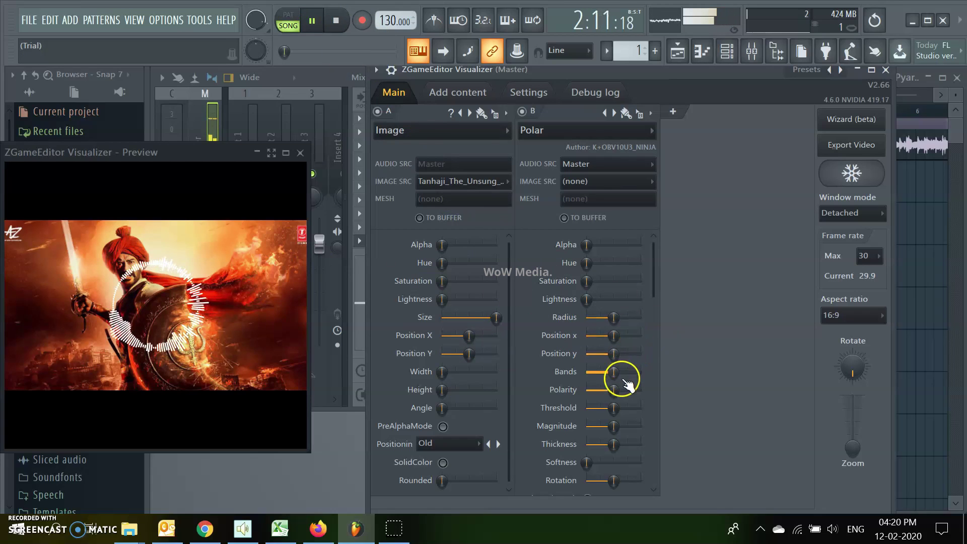
- Raise the Polar effect's Polarity to maximum, lower its Bands, and centre the circle around the man's head with Position y at 70%
{"action": "left_click_drag", "start_coordinate": [613, 391], "coordinate": [601, 372]}
{"action": "left_click_drag", "start_coordinate": [612, 335], "coordinate": [628, 354]}
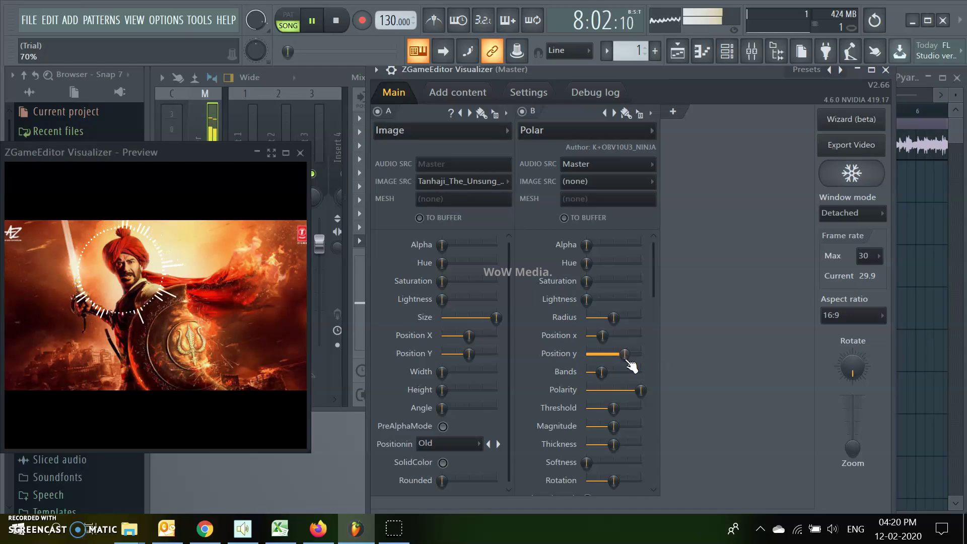
- Try out the Smooth peaks setting of layer B's Polar effect
{"action": "left_click_drag", "start_coordinate": [654, 282], "coordinate": [631, 425]}
{"action": "left_click", "coordinate": [614, 378]}
{"action": "left_click_drag", "start_coordinate": [703, 380], "coordinate": [571, 400]}
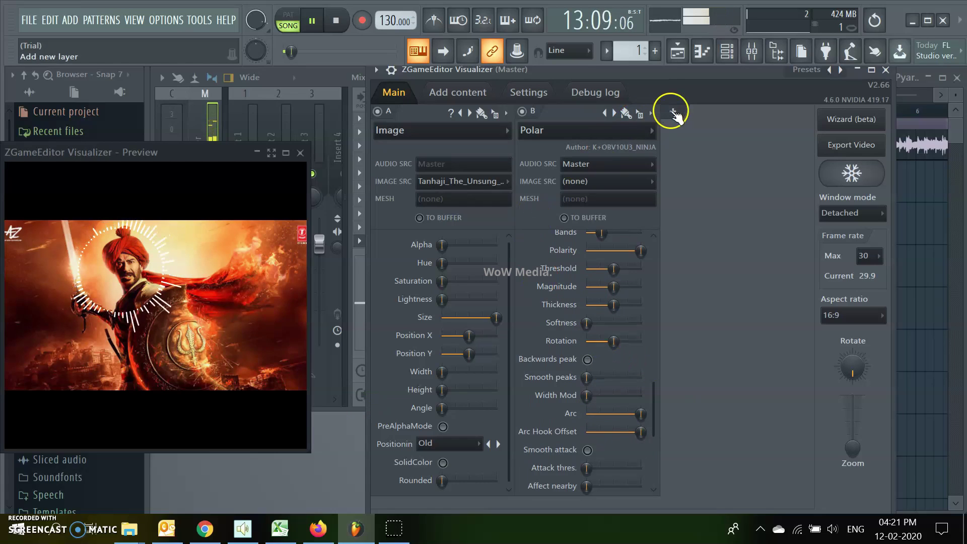
- Change the Polar effect's colour to bright green (Red 0, Green 255, Blue 0)
{"action": "left_click", "coordinate": [640, 117]}
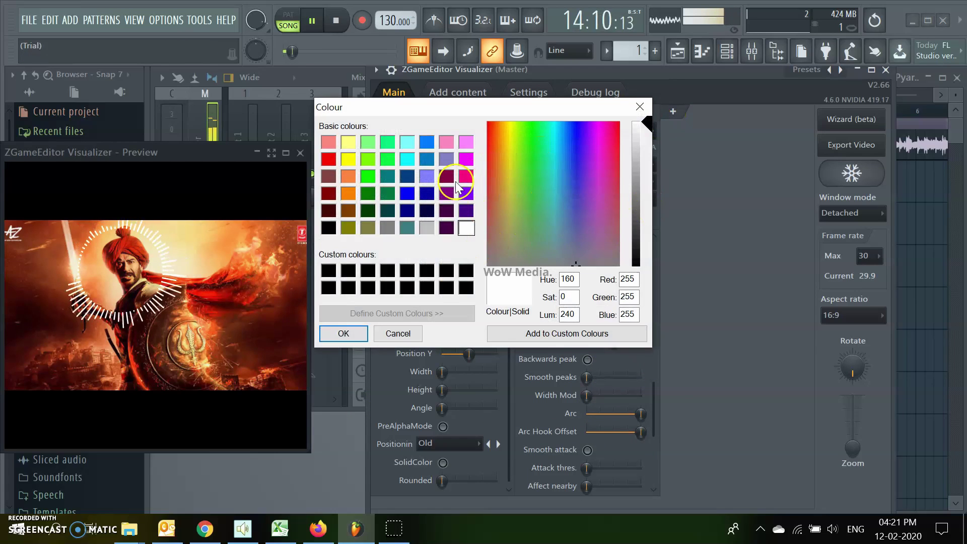
{"action": "left_click", "coordinate": [368, 159]}
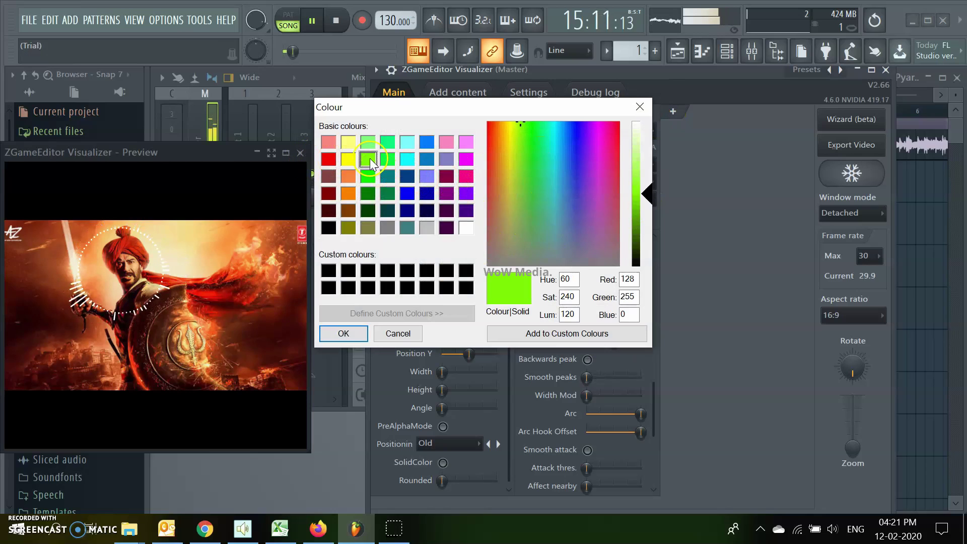
{"action": "left_click", "coordinate": [369, 176]}
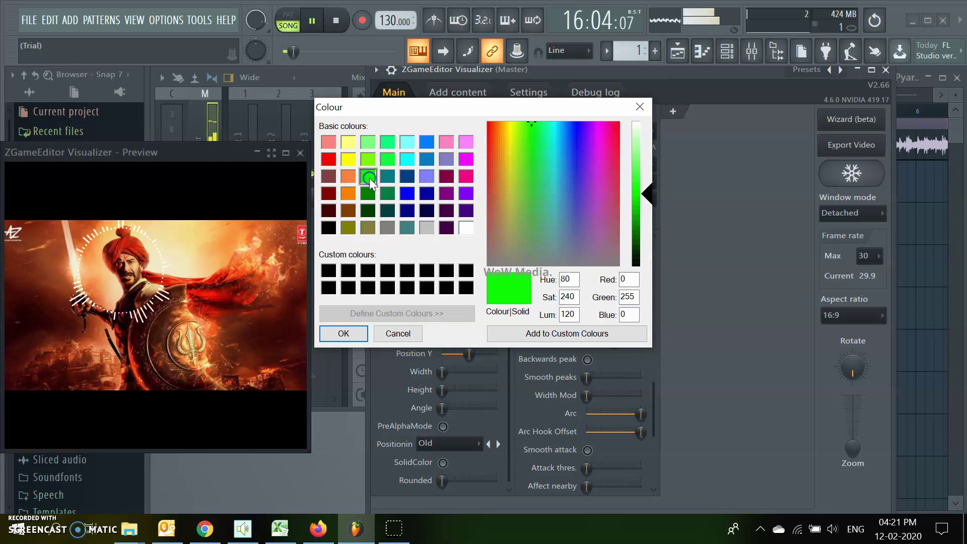
{"action": "left_click", "coordinate": [367, 333]}
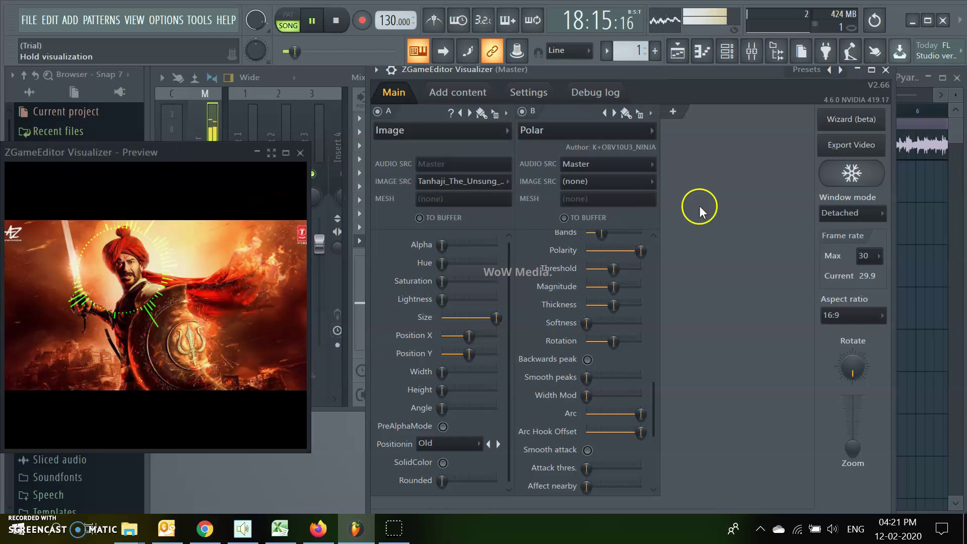
- Shift the visualizer window slightly and stop the song playback
{"action": "left_click_drag", "start_coordinate": [766, 77], "coordinate": [723, 38]}
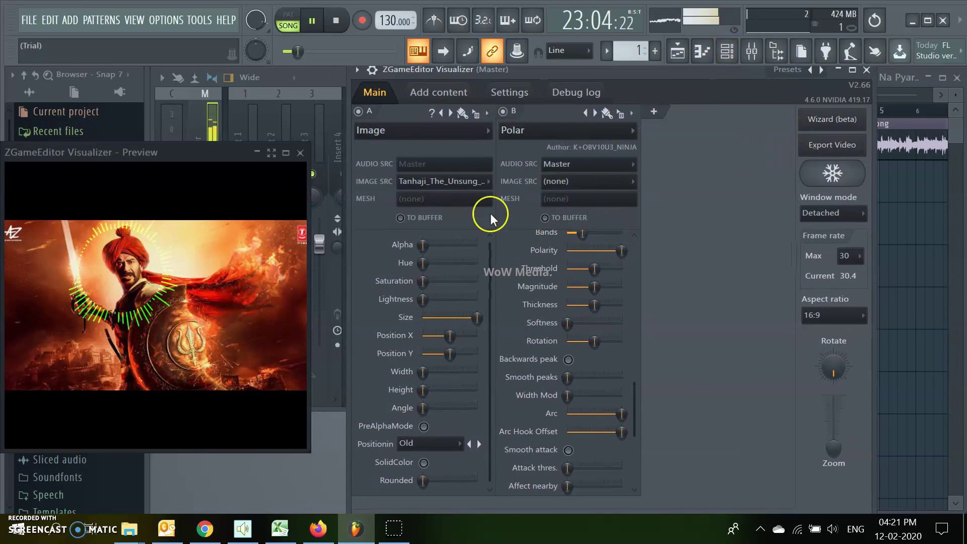
{"action": "key", "text": "space"}
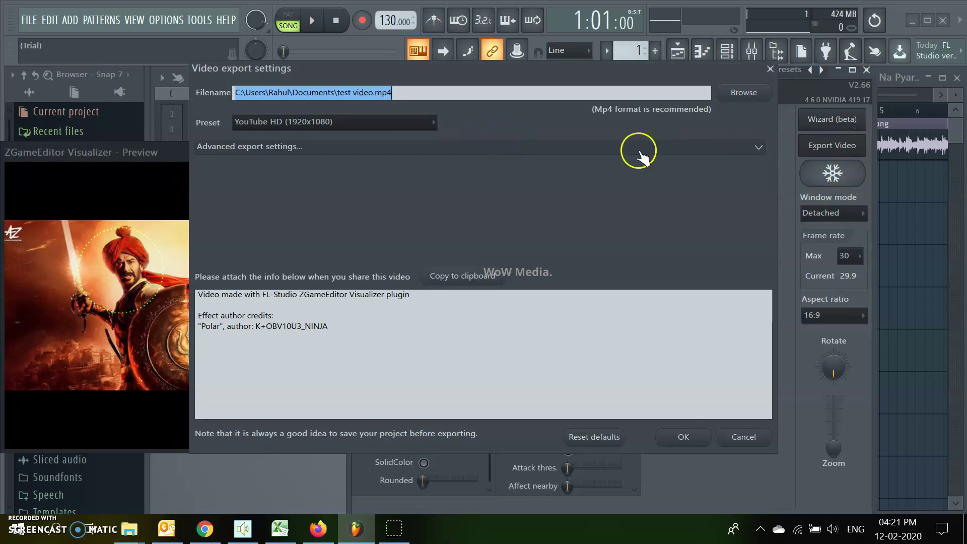
- Leave the video export settings without exporting, and set the maximum frame rate to 15
{"action": "left_click", "coordinate": [740, 436]}
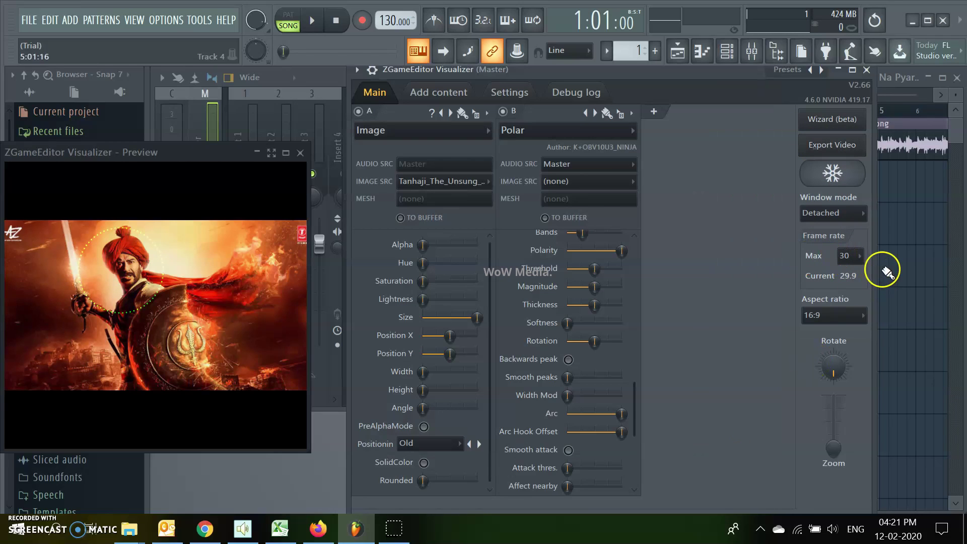
{"action": "left_click", "coordinate": [852, 258]}
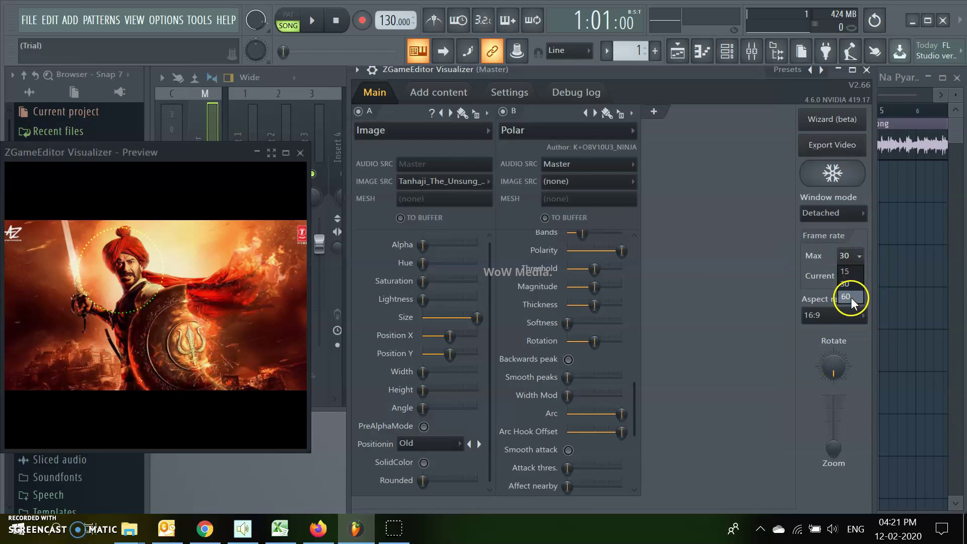
{"action": "left_click", "coordinate": [849, 255]}
{"action": "left_click", "coordinate": [853, 272]}
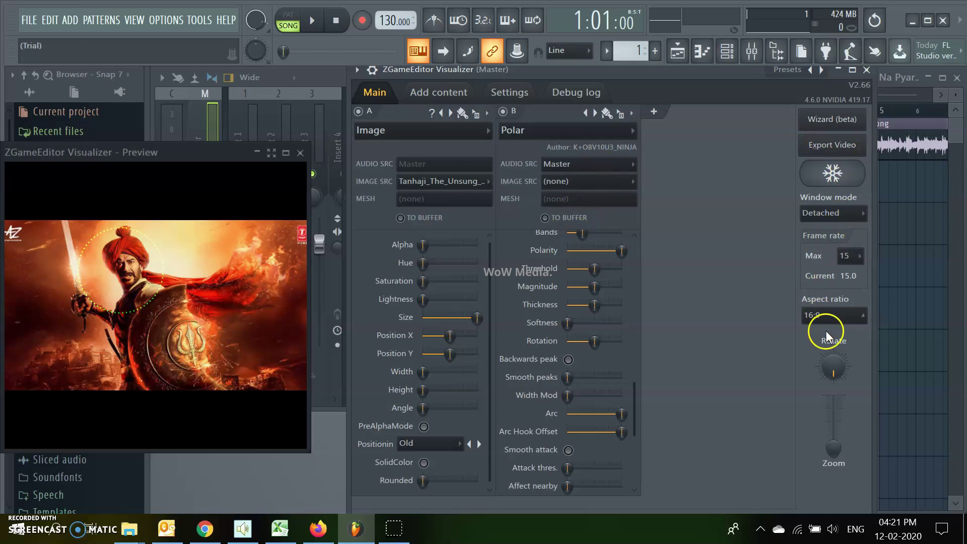
- Check the save location for test video.mp4, choose the YouTube HD (1280x720) preset, and start rendering the video
{"action": "left_click", "coordinate": [832, 151]}
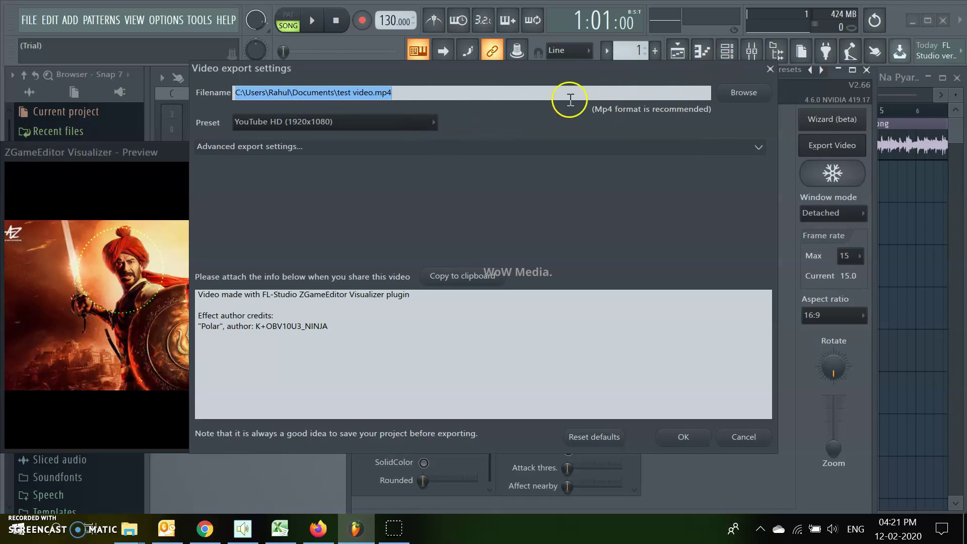
{"action": "left_click", "coordinate": [739, 96]}
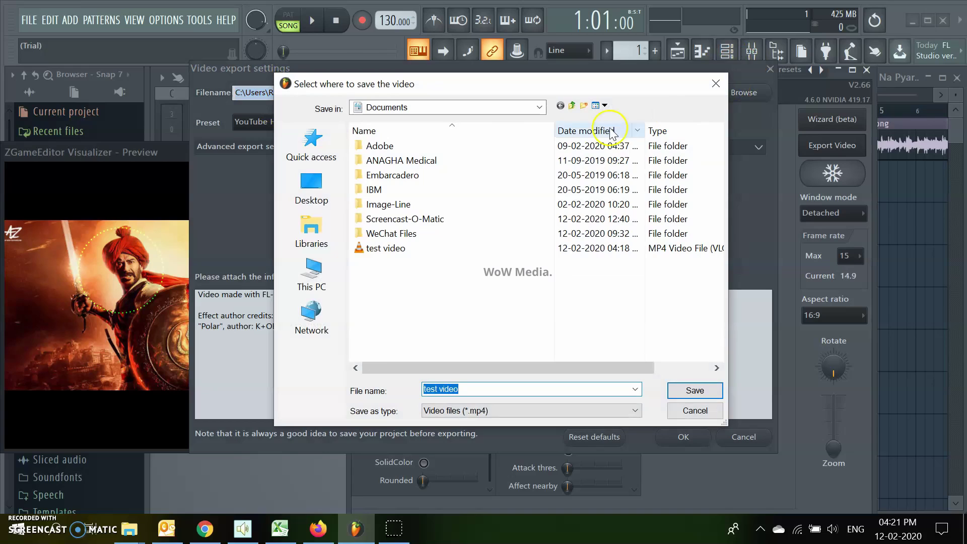
{"action": "left_click", "coordinate": [719, 94]}
{"action": "left_click", "coordinate": [419, 121]}
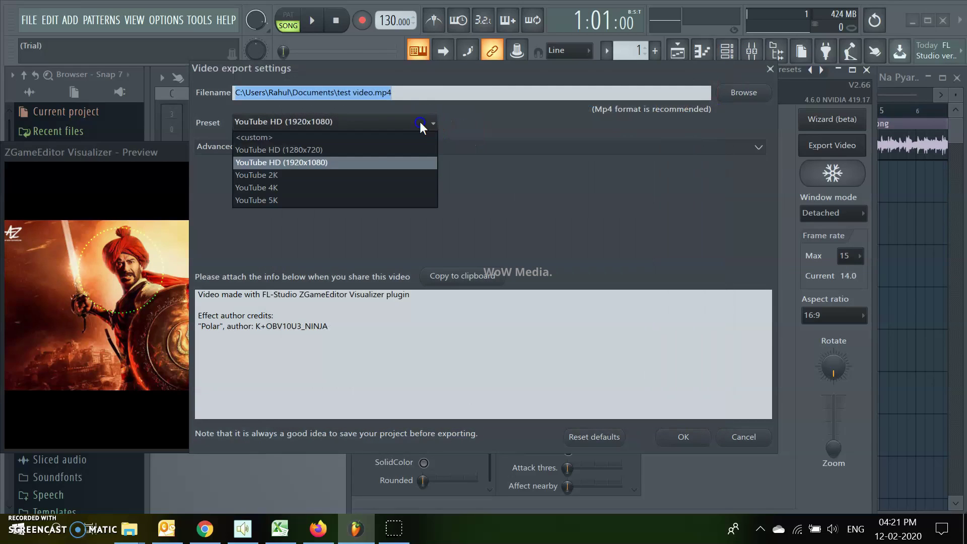
{"action": "left_click", "coordinate": [301, 150]}
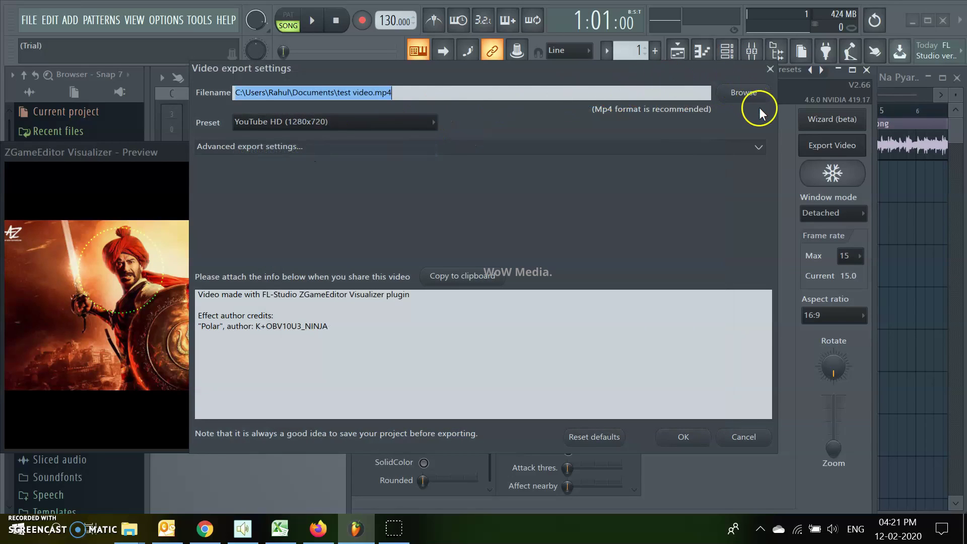
{"action": "left_click", "coordinate": [683, 437]}
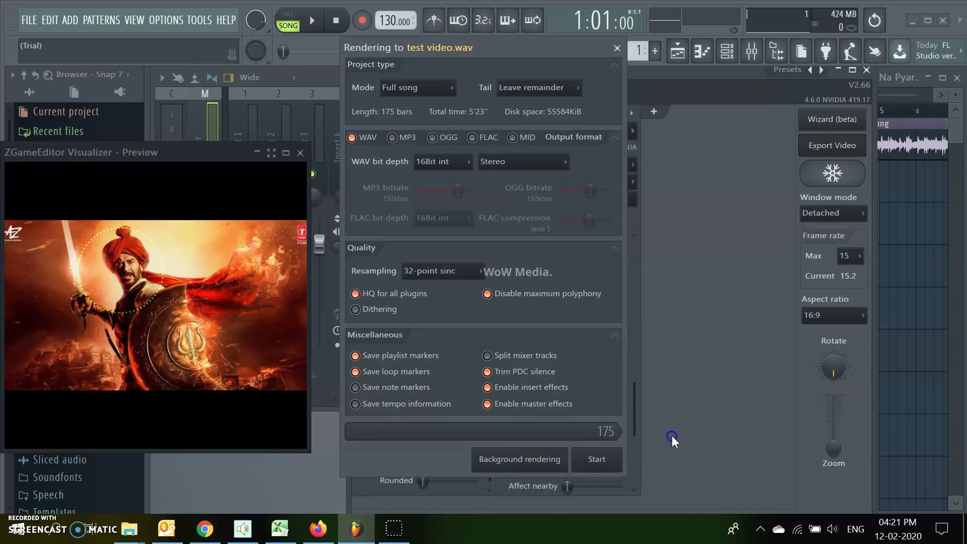
{"action": "left_click", "coordinate": [597, 459]}
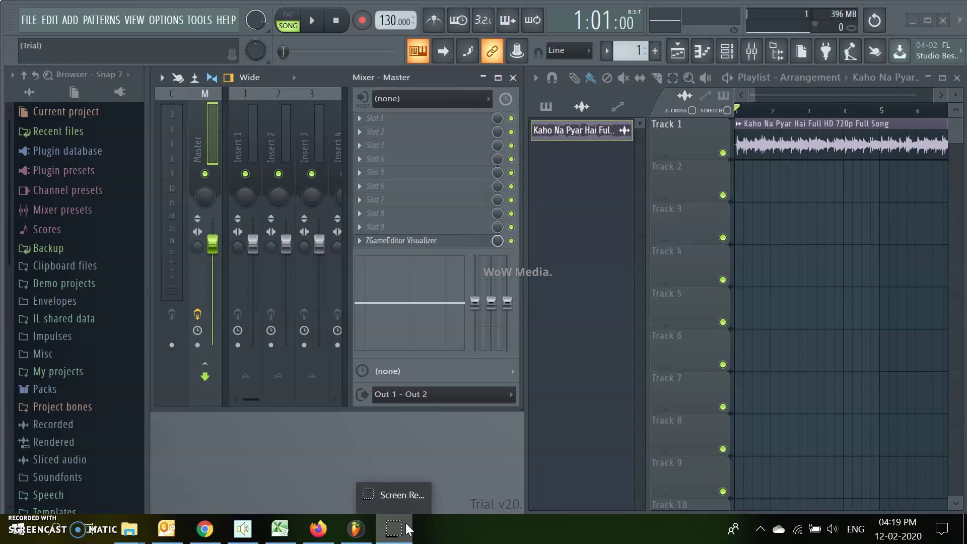
- Replace the plugin in the Master track's last effect slot with a fresh ZGameEditor Visualizer
{"action": "left_click", "coordinate": [361, 243]}
{"action": "mouse_move", "coordinate": [362, 241]}
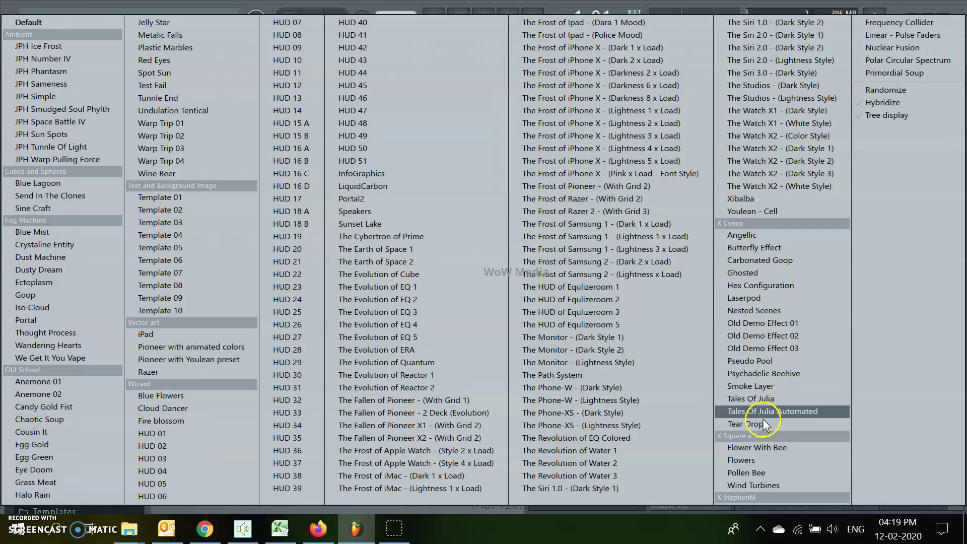
{"action": "key", "text": "Escape"}
{"action": "mouse_move", "coordinate": [388, 198]}
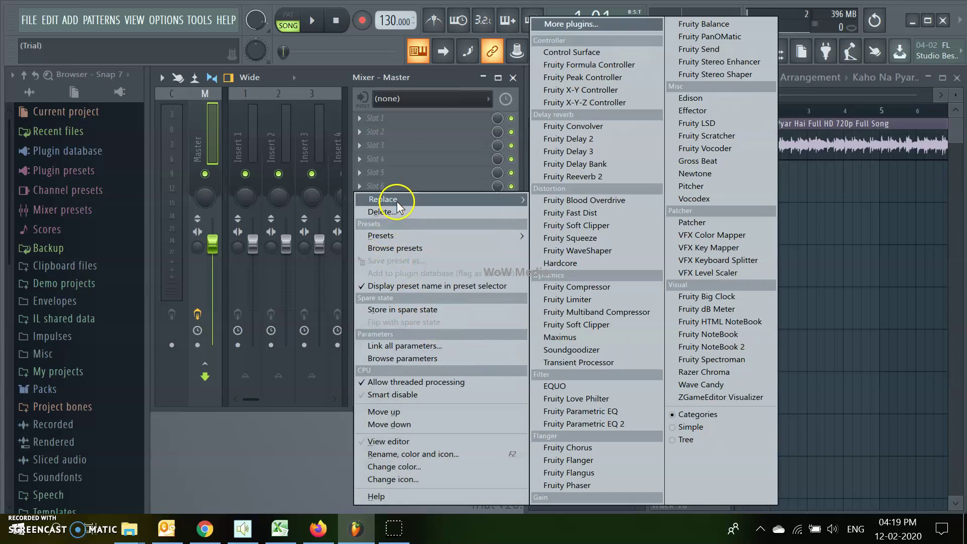
{"action": "left_click", "coordinate": [677, 397]}
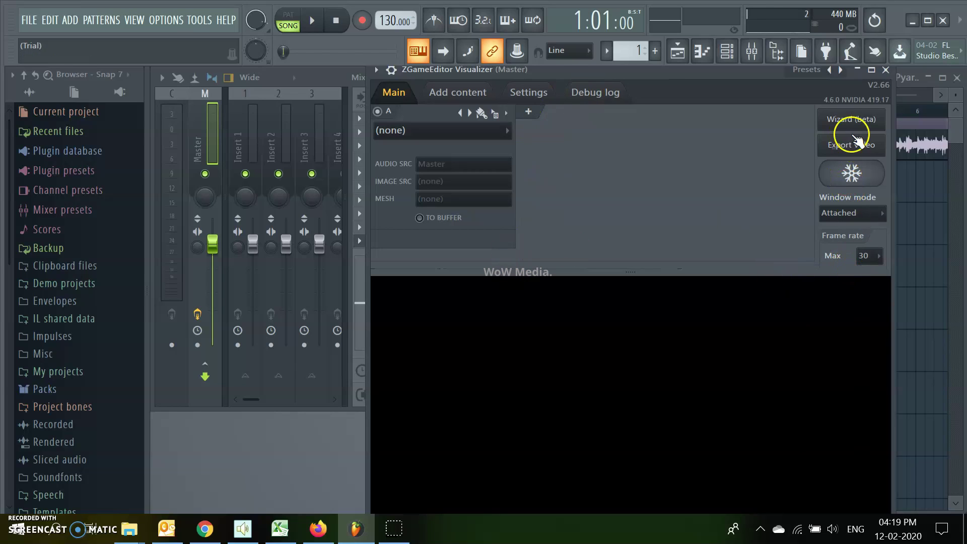
- Set the visualizer's window mode to Detached and move the preview window clear of the editor
{"action": "left_click", "coordinate": [850, 214]}
{"action": "left_click", "coordinate": [846, 241]}
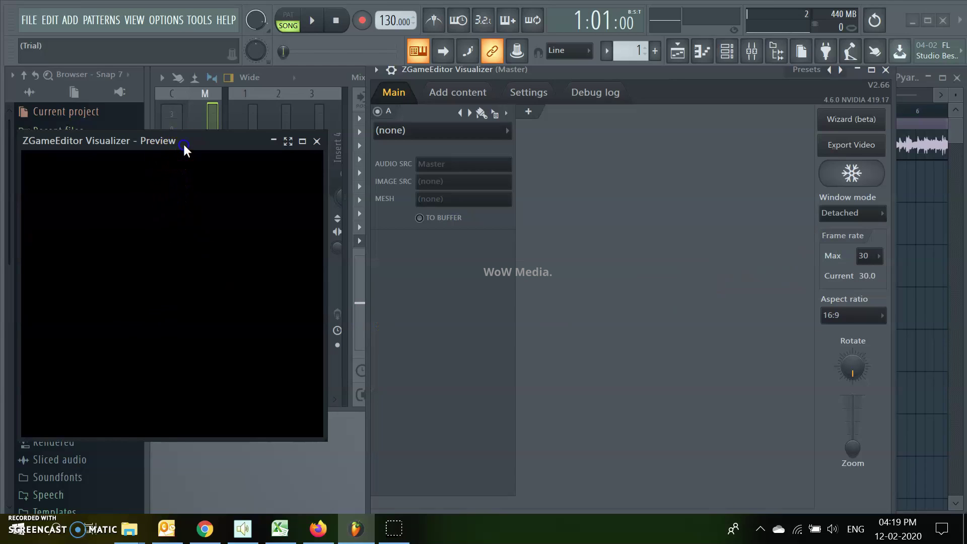
{"action": "left_click_drag", "start_coordinate": [186, 149], "coordinate": [166, 156]}
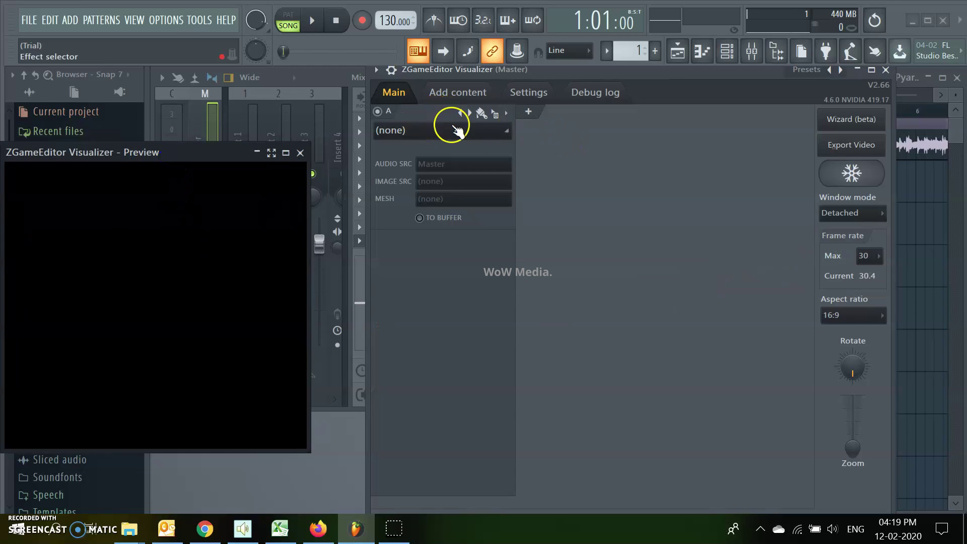
- Add the picture Tanhaji_The_Unsung_Warrior_poster from the Videos library to the visualizer's image content
{"action": "left_click", "coordinate": [453, 92]}
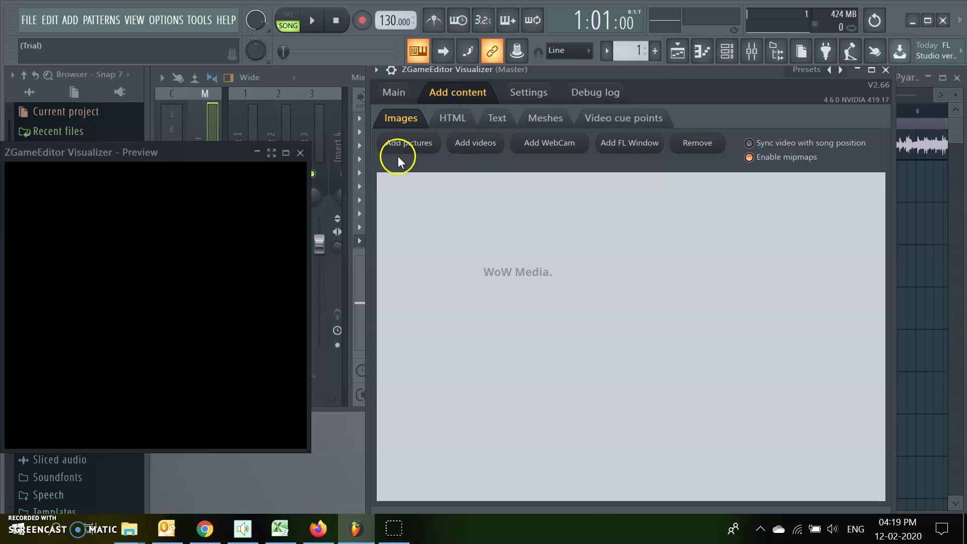
{"action": "left_click", "coordinate": [416, 149]}
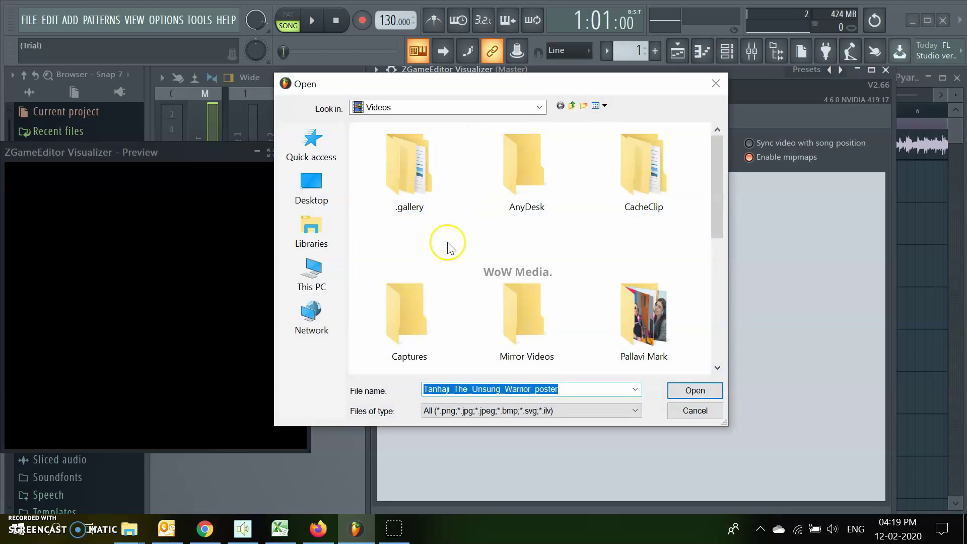
{"action": "left_click", "coordinate": [324, 234]}
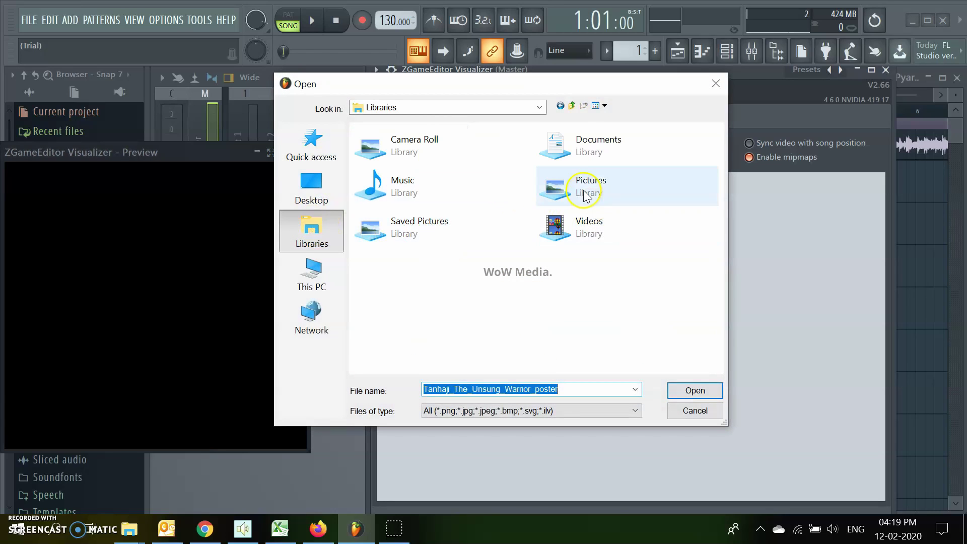
{"action": "double_click", "coordinate": [585, 219]}
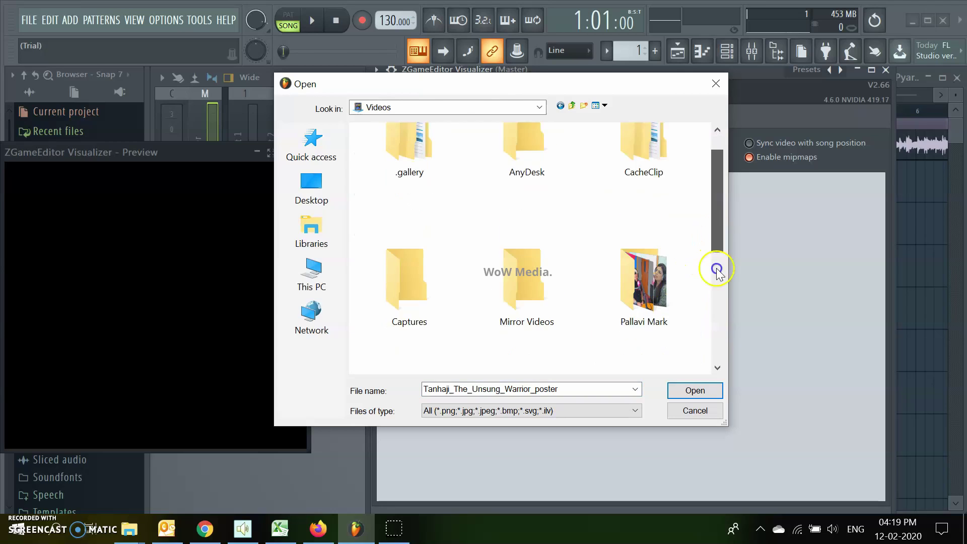
{"action": "scroll", "coordinate": [719, 263], "scroll_direction": "down", "scroll_amount": 5}
{"action": "left_click", "coordinate": [392, 347]}
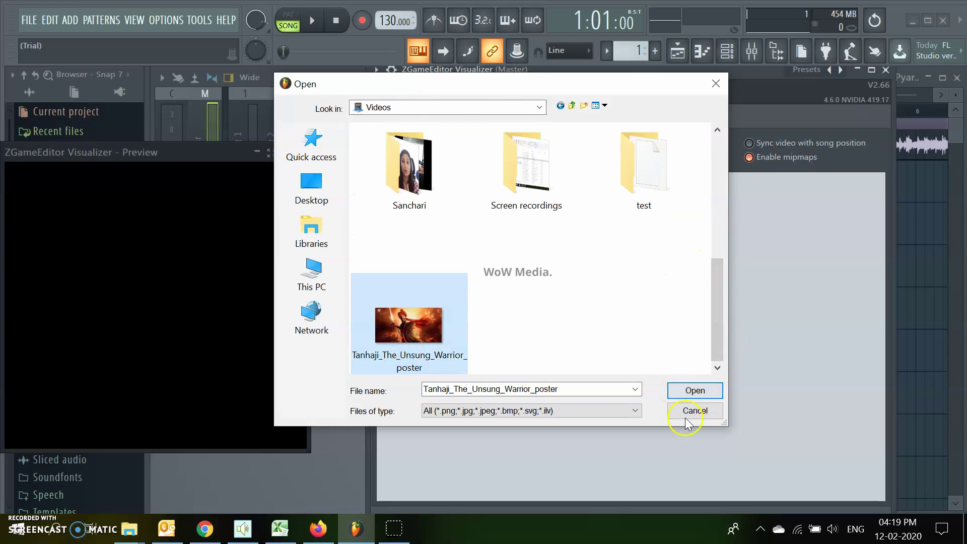
{"action": "left_click", "coordinate": [697, 391]}
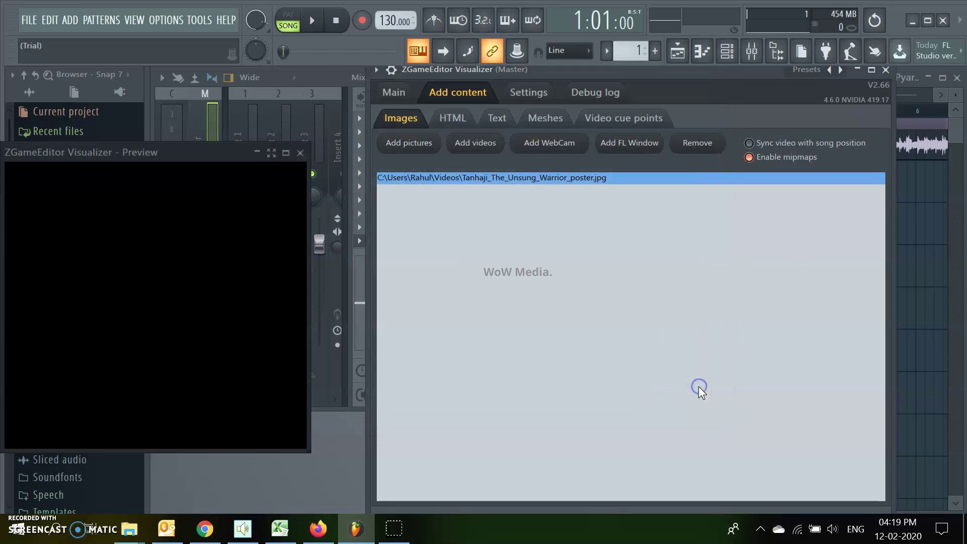
- Assign the Image effect to layer A of the visualizer
{"action": "left_click", "coordinate": [404, 93]}
{"action": "left_click", "coordinate": [412, 127]}
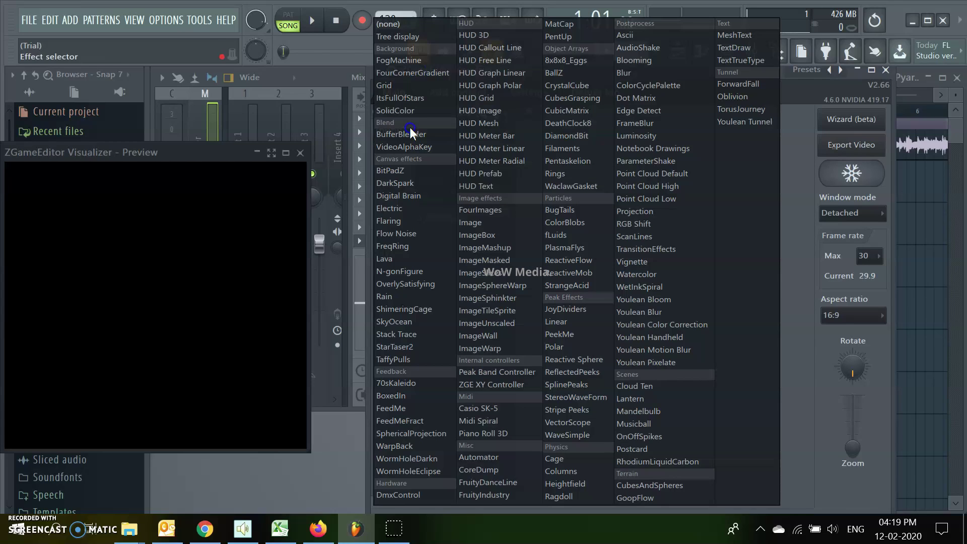
{"action": "left_click", "coordinate": [497, 225]}
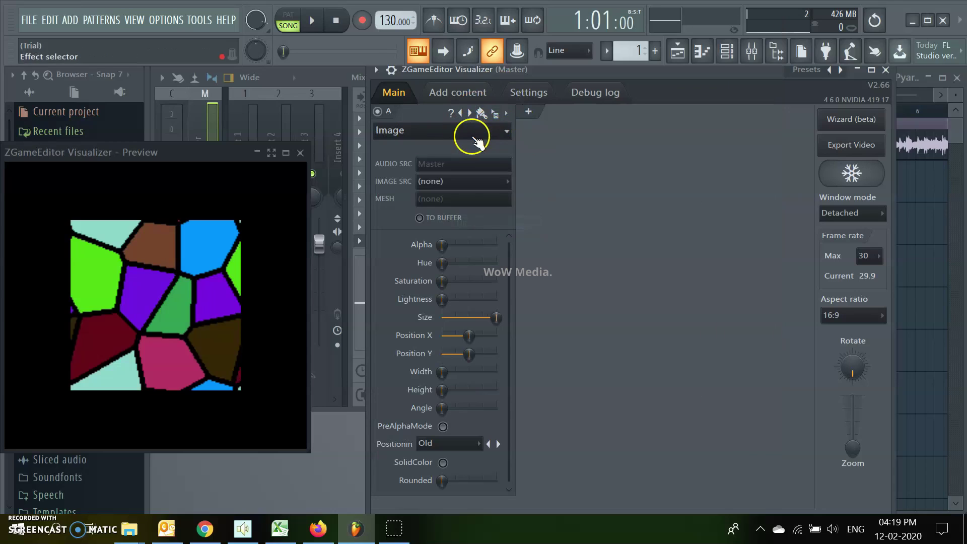
- Add a second, empty effect layer and open the image source choices of the Image effect on layer A
{"action": "left_click", "coordinate": [529, 111]}
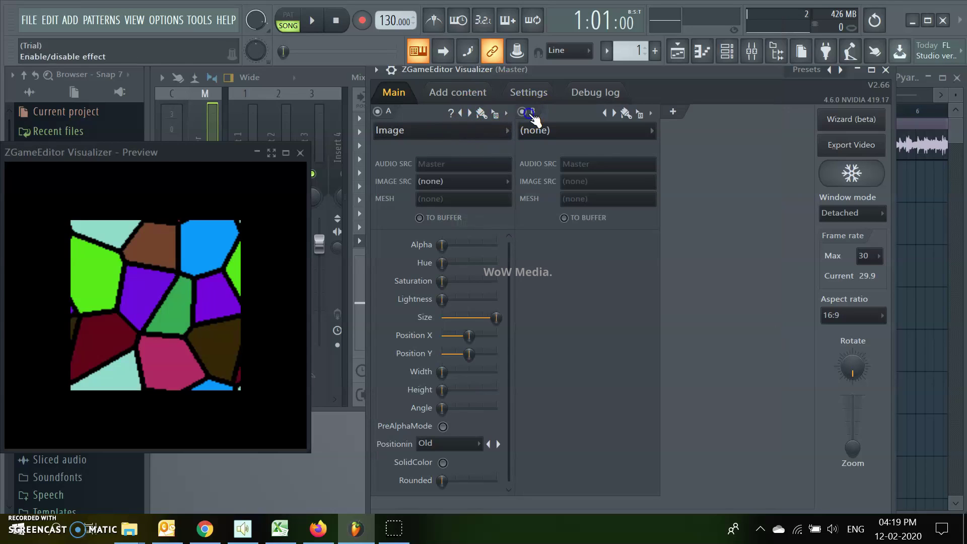
{"action": "left_click", "coordinate": [601, 132]}
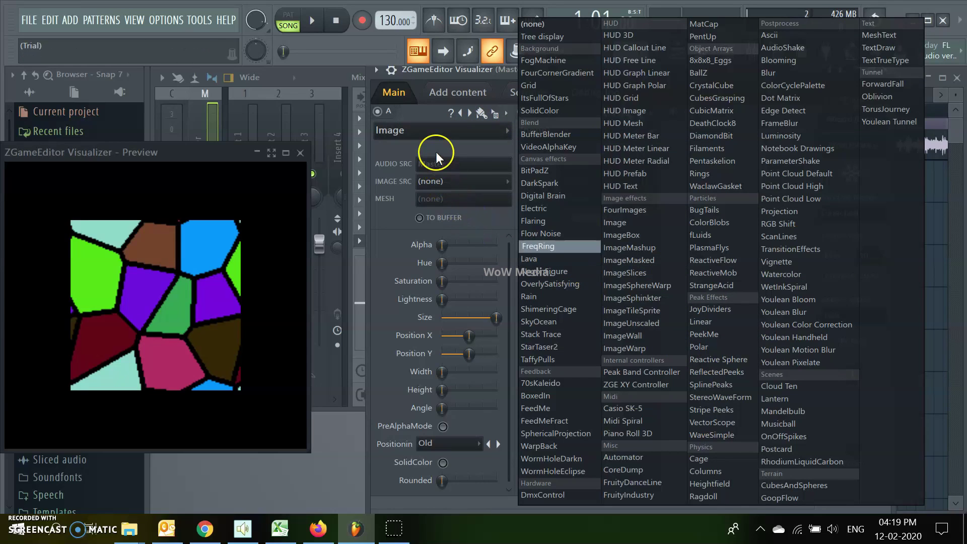
{"action": "left_click", "coordinate": [437, 182]}
{"action": "left_click", "coordinate": [442, 182]}
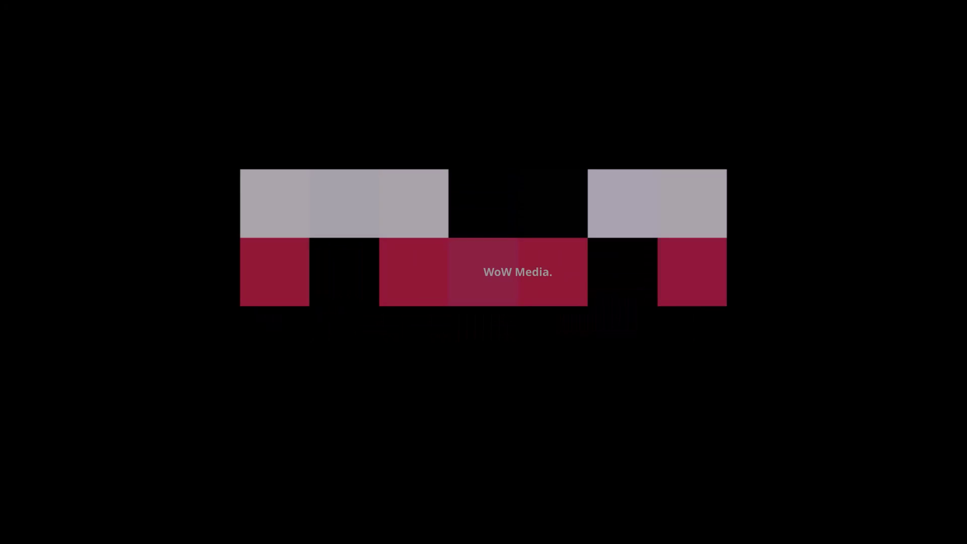